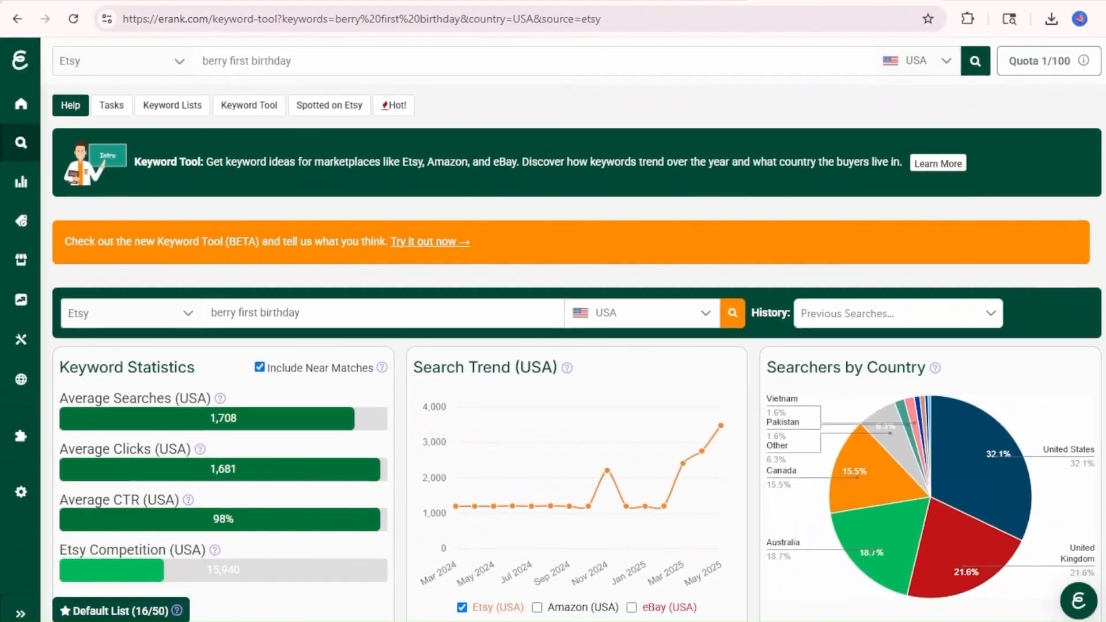
Review the Etsy keyword statistics, search trend and keyword ideas for "berry first birthday" in the USA.
{"action": "scroll", "coordinate": [576, 352], "scroll_direction": "down", "scroll_amount": 4}
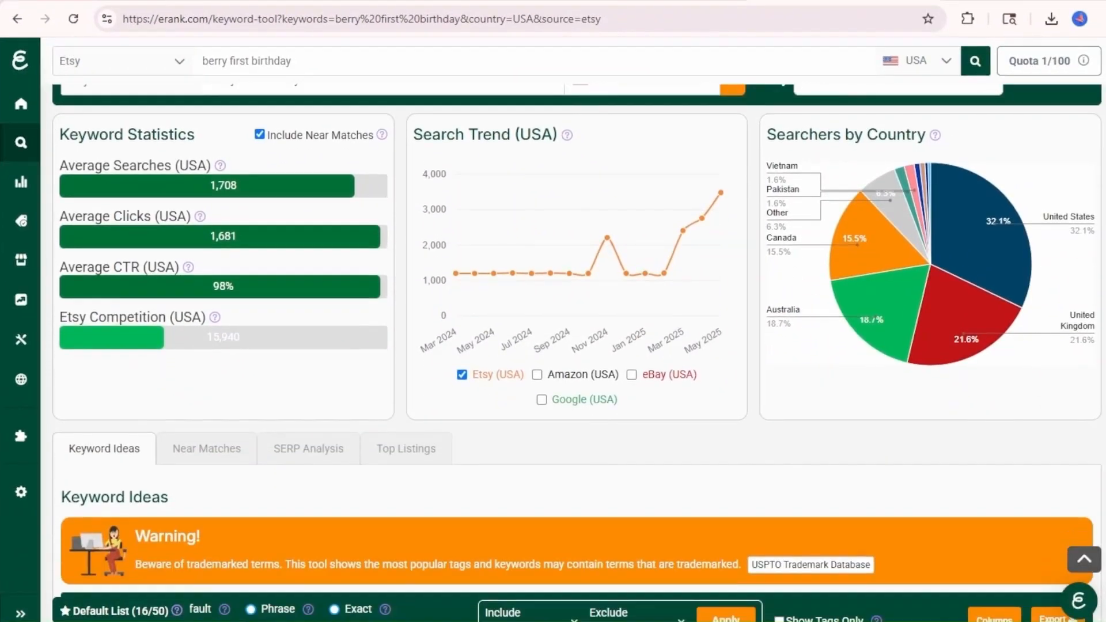
{"action": "scroll", "coordinate": [576, 351], "scroll_direction": "down", "scroll_amount": 4}
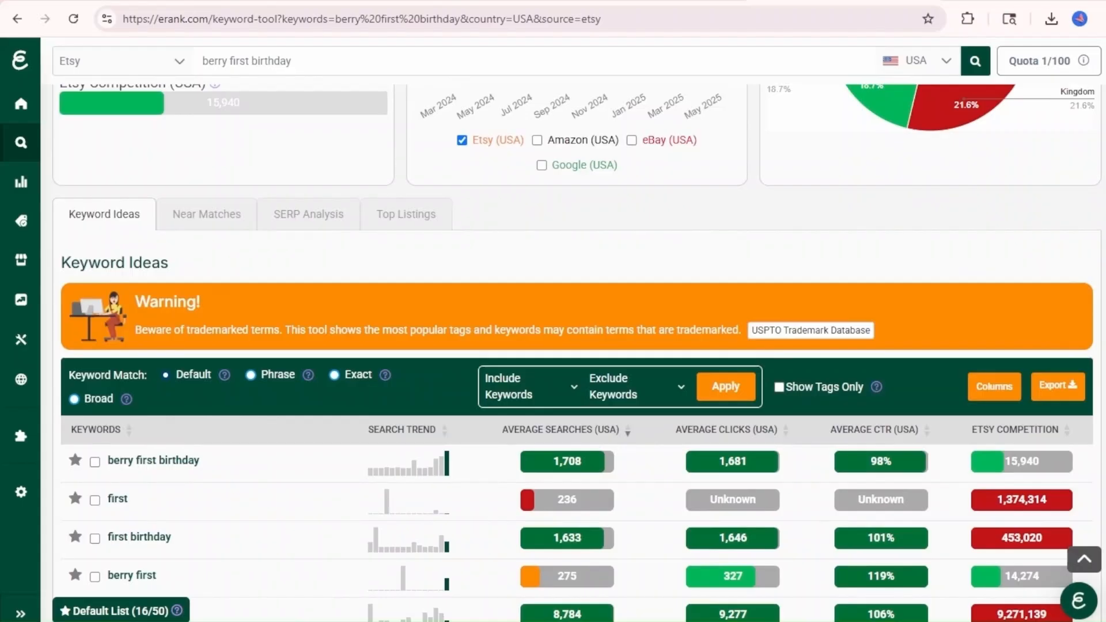
{"action": "scroll", "coordinate": [576, 351], "scroll_direction": "down", "scroll_amount": 1}
{"action": "scroll", "coordinate": [576, 351], "scroll_direction": "down", "scroll_amount": 2}
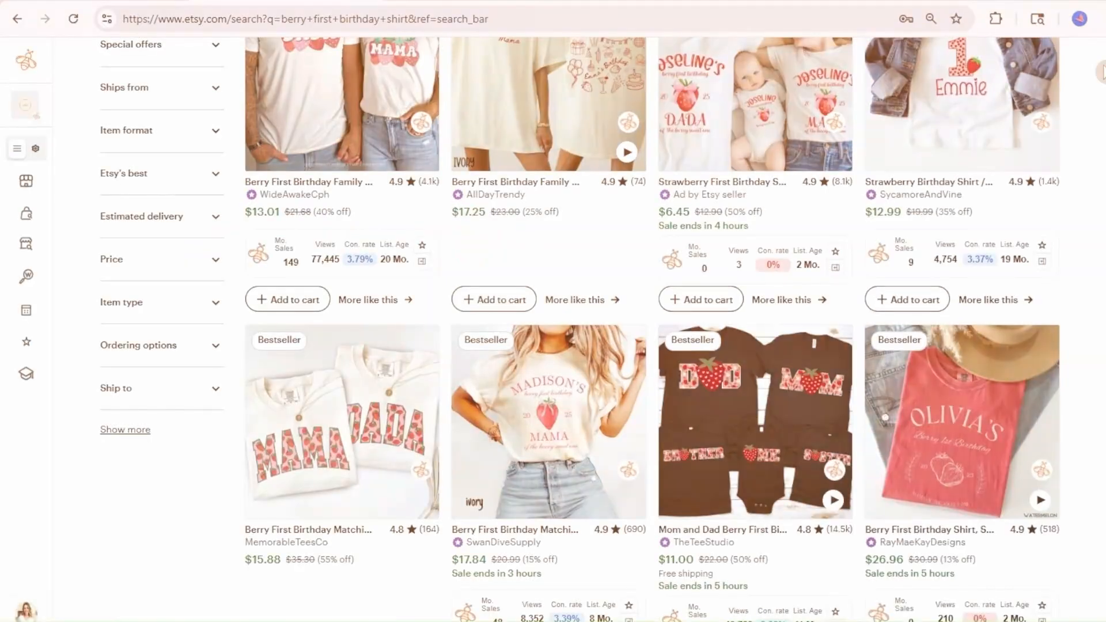
On Etsy, browse the search results for "berry first birthday shirt" to compare popular listings and their design styles.
{"action": "scroll", "coordinate": [580, 328], "scroll_direction": "down", "scroll_amount": 7}
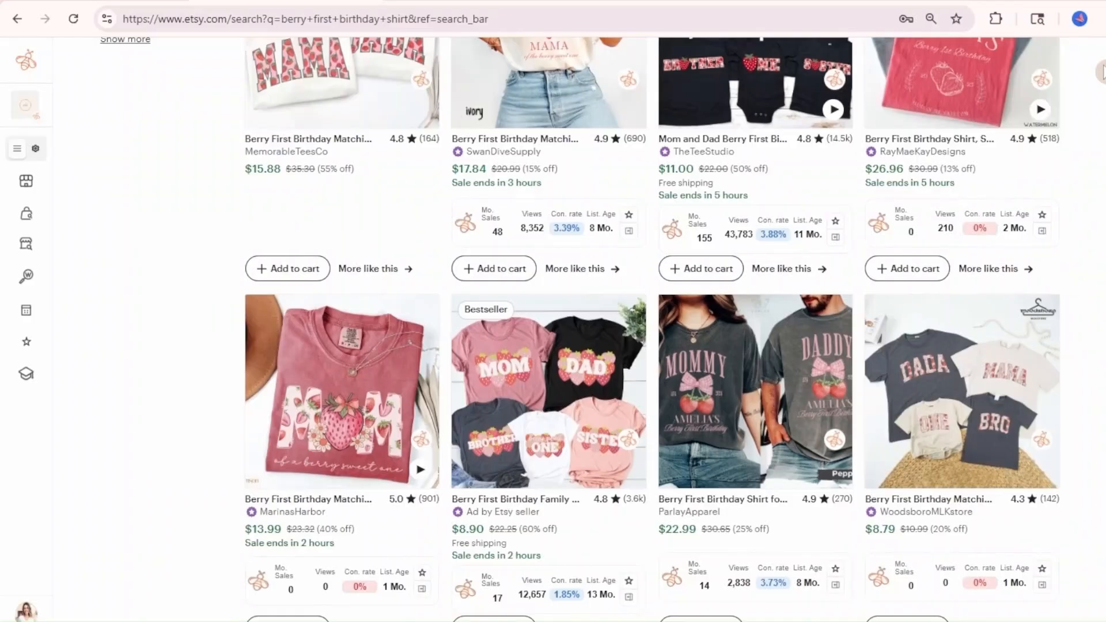
{"action": "scroll", "coordinate": [650, 328], "scroll_direction": "down", "scroll_amount": 2}
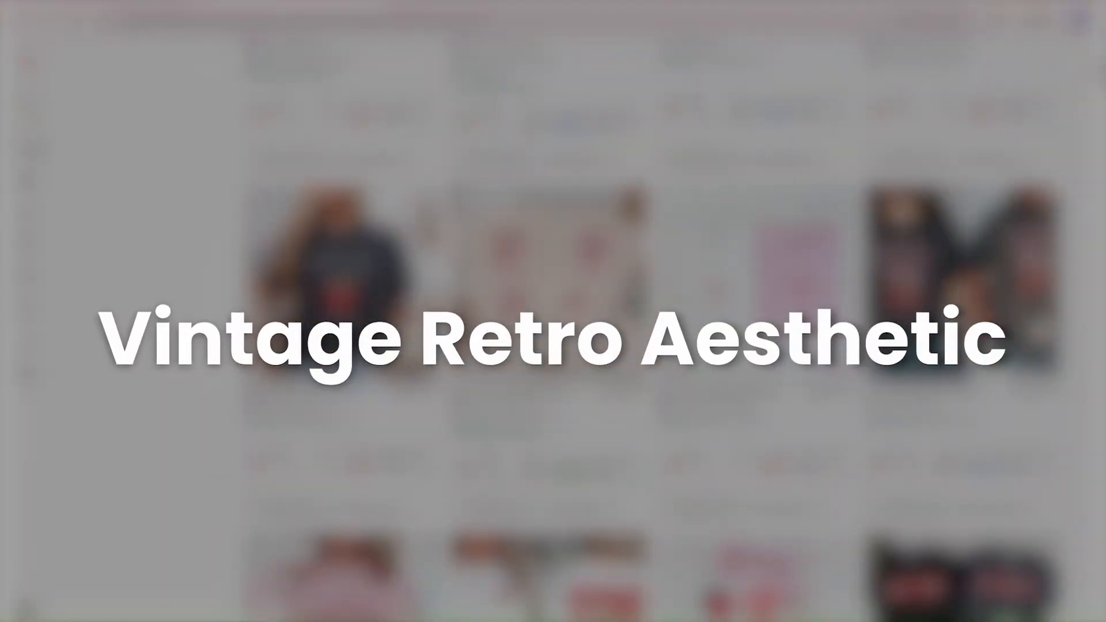
{"action": "scroll", "coordinate": [651, 328], "scroll_direction": "down", "scroll_amount": 7}
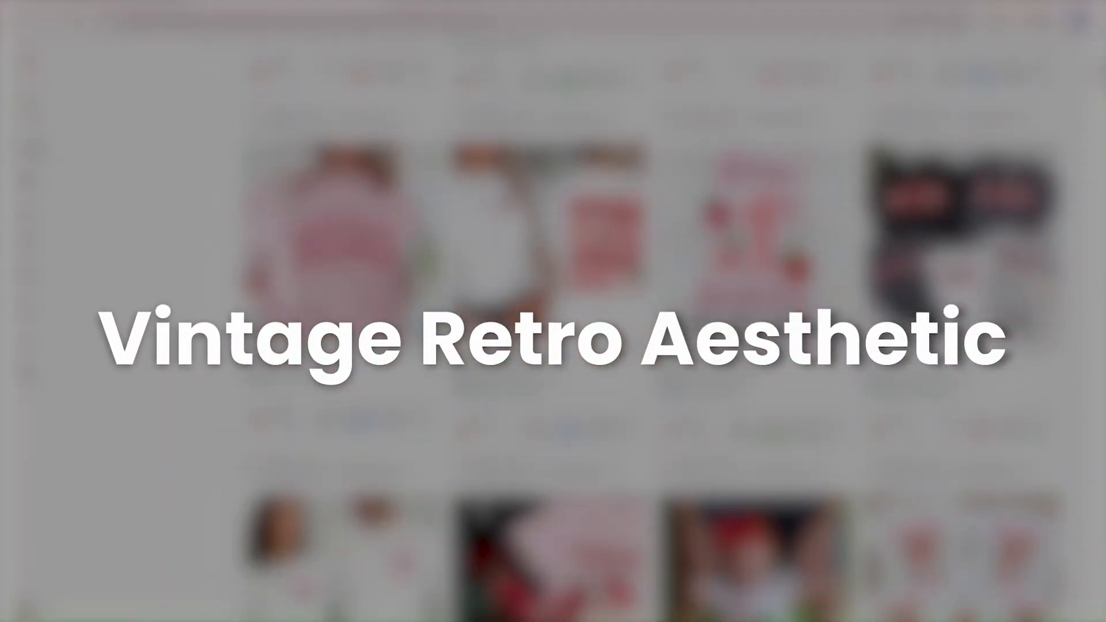
{"action": "scroll", "coordinate": [651, 328], "scroll_direction": "down", "scroll_amount": 7}
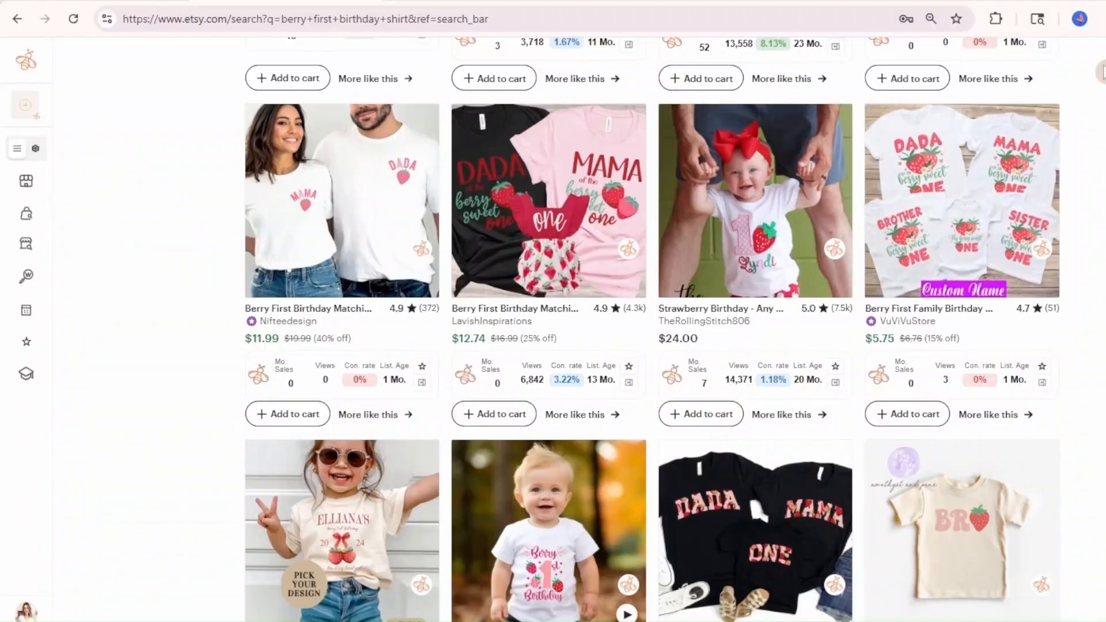
{"action": "scroll", "coordinate": [650, 328], "scroll_direction": "down", "scroll_amount": 7}
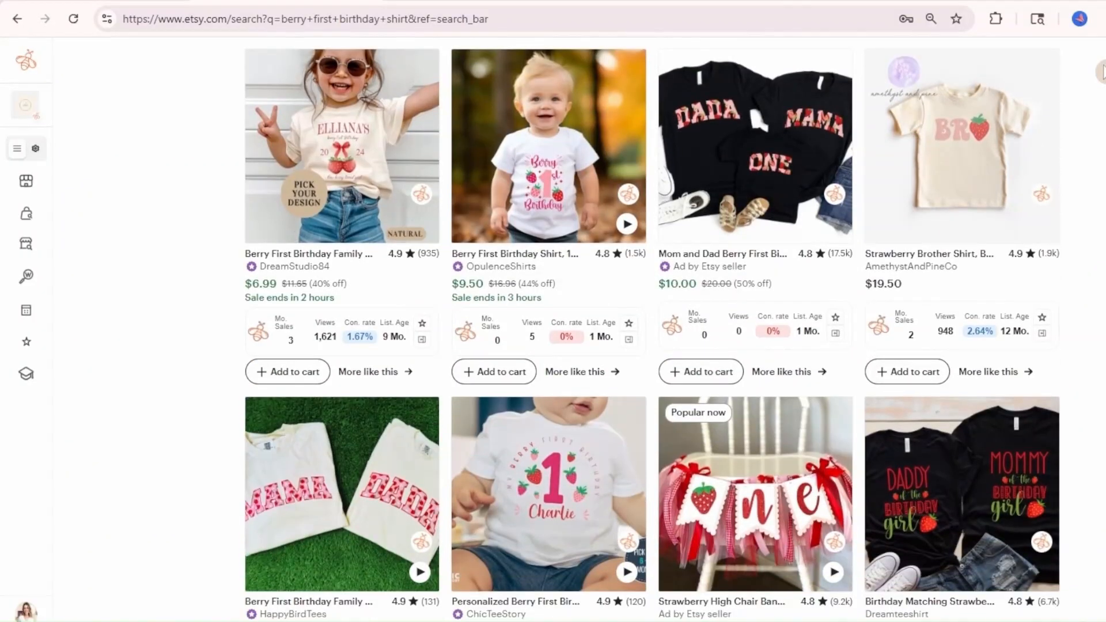
{"action": "scroll", "coordinate": [651, 329], "scroll_direction": "down", "scroll_amount": 7}
{"action": "scroll", "coordinate": [650, 328], "scroll_direction": "down", "scroll_amount": 5}
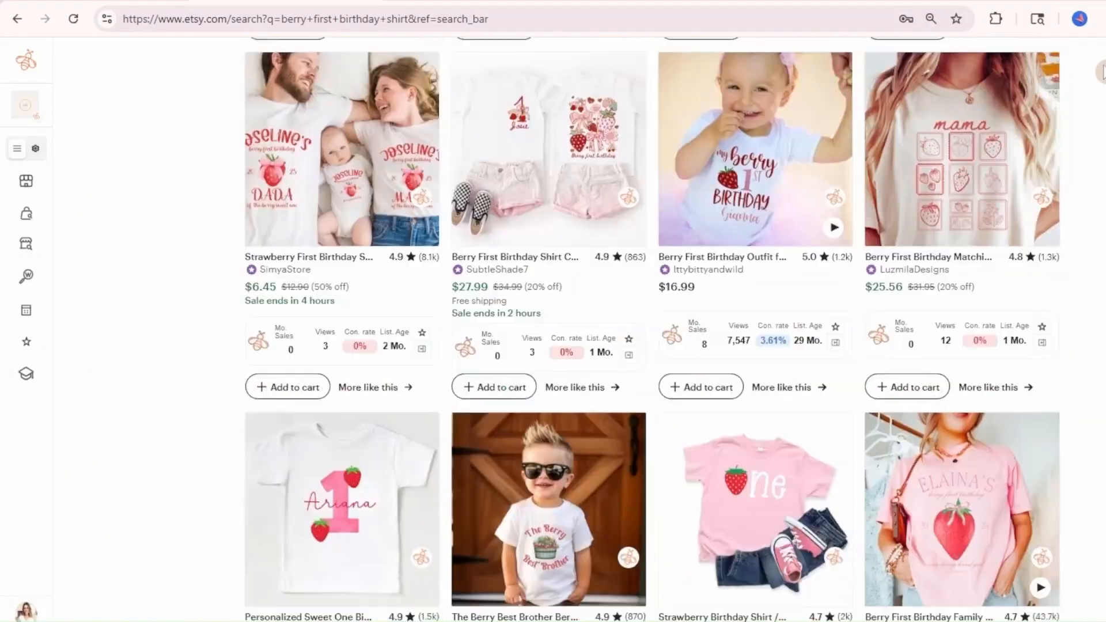
{"action": "scroll", "coordinate": [651, 328], "scroll_direction": "down", "scroll_amount": 7}
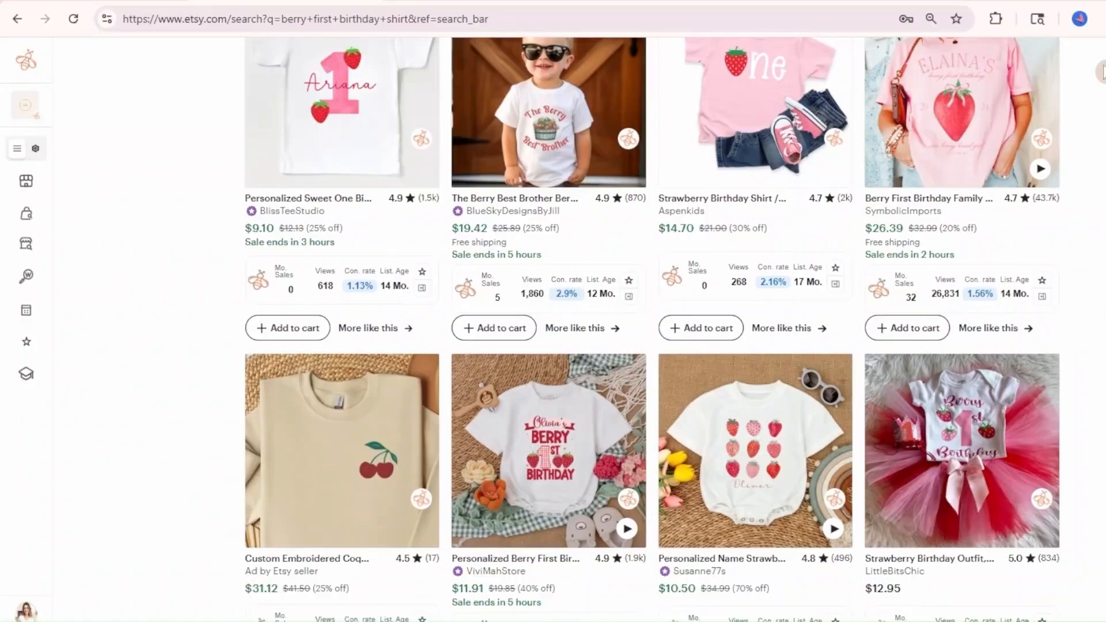
{"action": "scroll", "coordinate": [1101, 71], "scroll_direction": "down", "scroll_amount": 7}
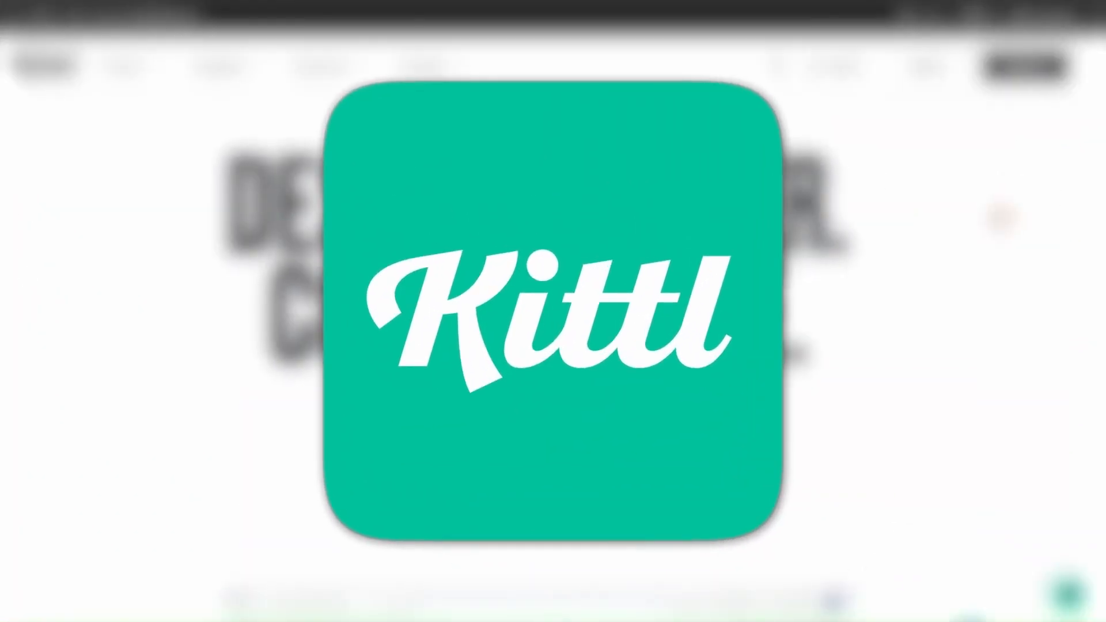
On the Kittl website, look through the homepage's overview of its design tools and features.
{"action": "scroll", "coordinate": [1000, 218], "scroll_direction": "down", "scroll_amount": 3}
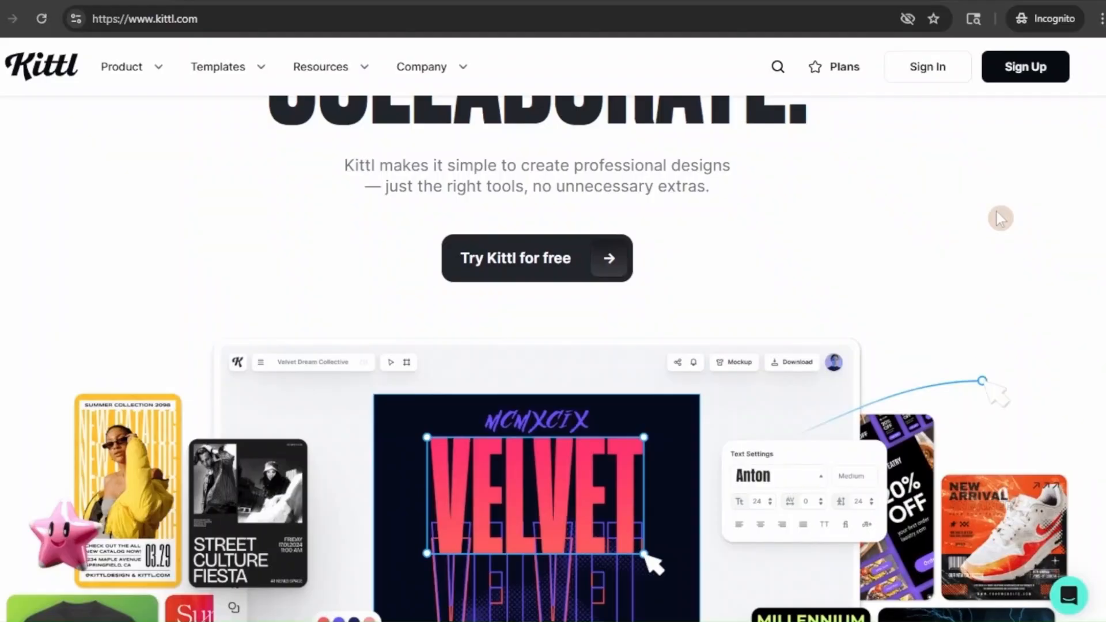
{"action": "scroll", "coordinate": [1000, 218], "scroll_direction": "down", "scroll_amount": 4}
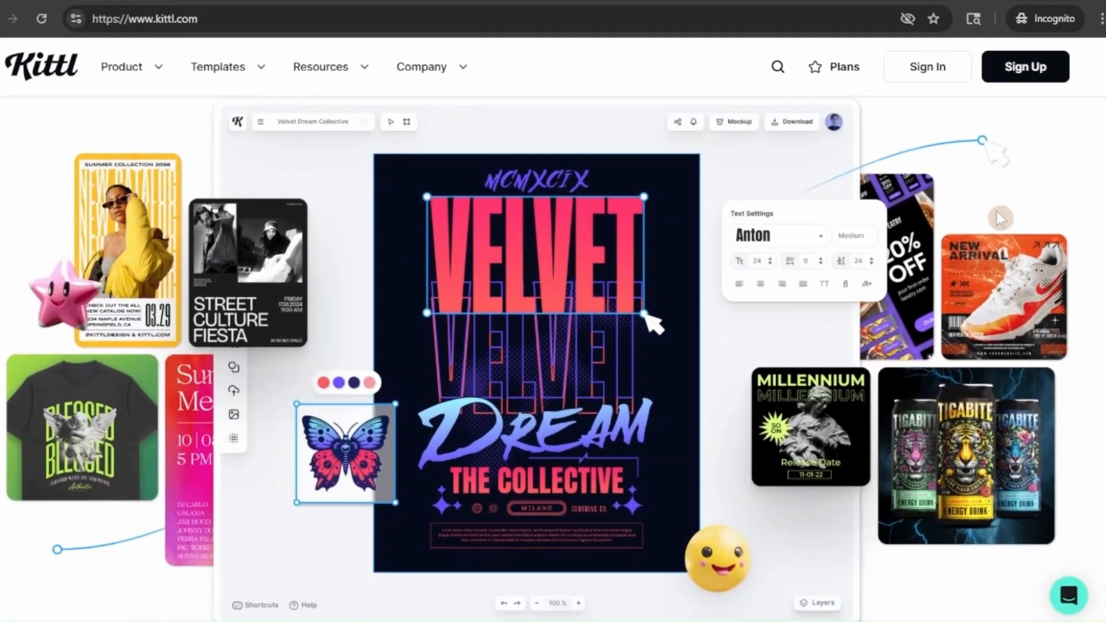
{"action": "scroll", "coordinate": [1000, 218], "scroll_direction": "down", "scroll_amount": 5}
{"action": "scroll", "coordinate": [1001, 218], "scroll_direction": "down", "scroll_amount": 1}
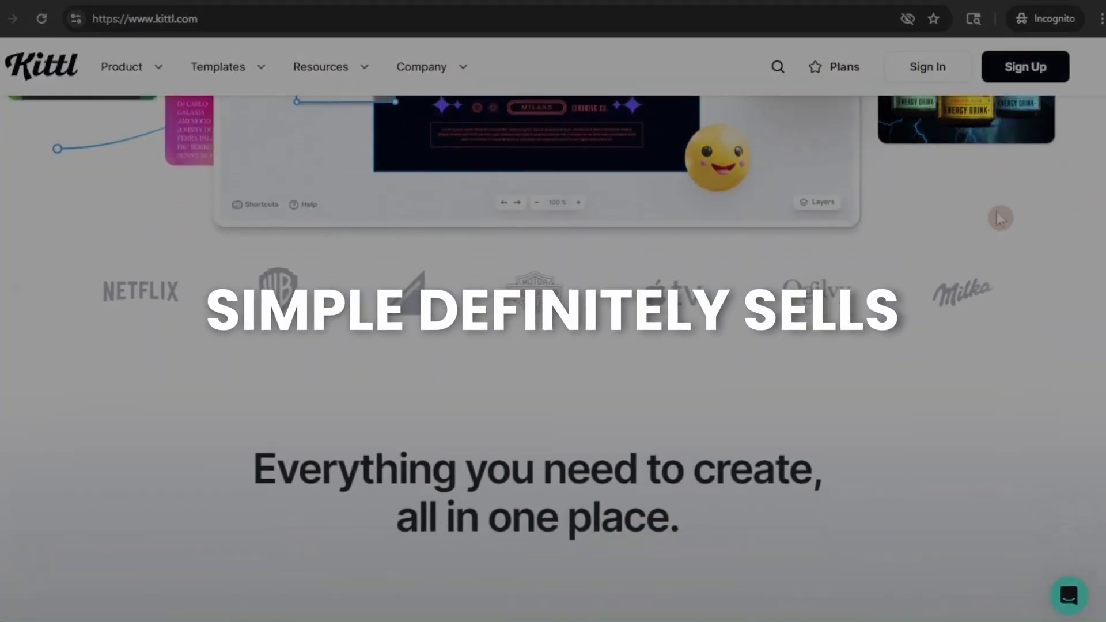
{"action": "scroll", "coordinate": [1000, 218], "scroll_direction": "down", "scroll_amount": 3}
{"action": "scroll", "coordinate": [1000, 218], "scroll_direction": "down", "scroll_amount": 4}
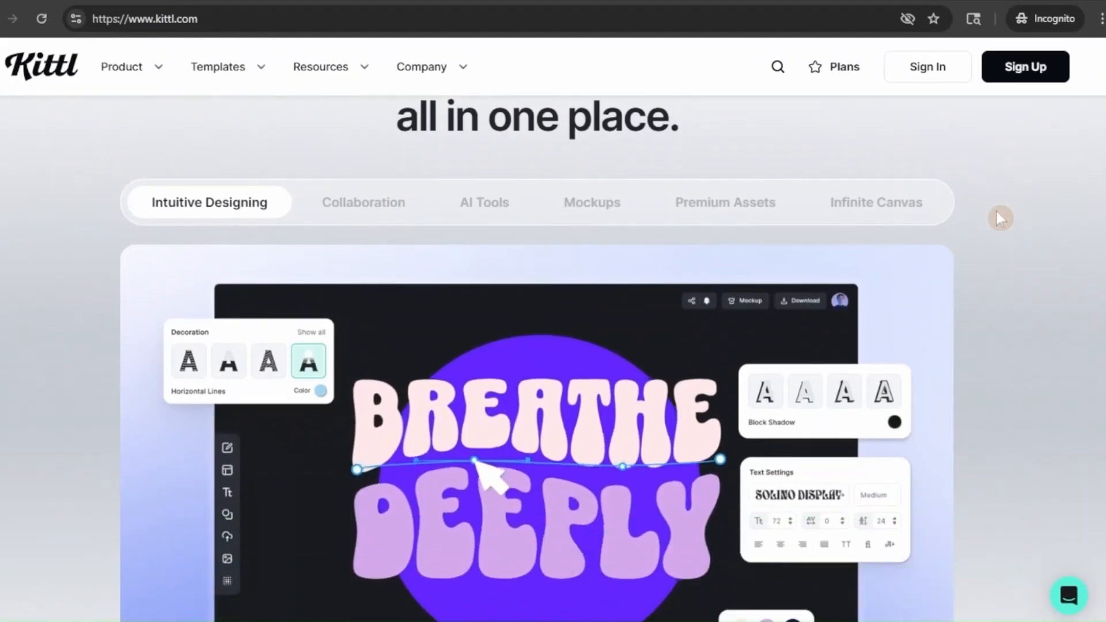
{"action": "scroll", "coordinate": [1000, 218], "scroll_direction": "down", "scroll_amount": 3}
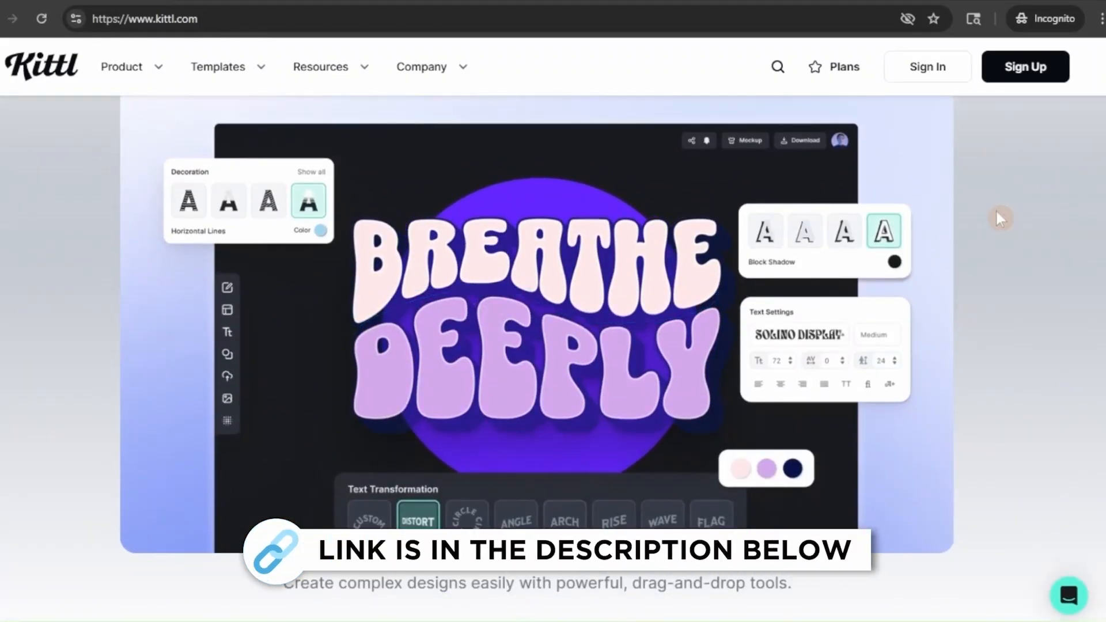
{"action": "scroll", "coordinate": [1001, 218], "scroll_direction": "down", "scroll_amount": 1}
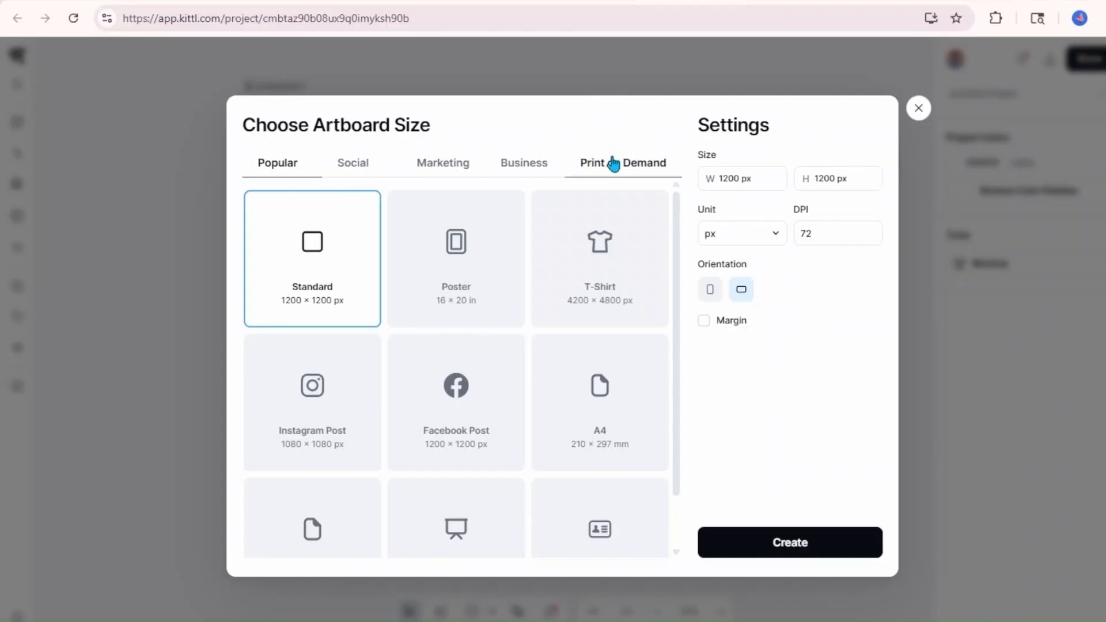
Create a new artboard from the Print on Demand preset for a Printify T-Shirt, 4200 × 4800 px.
{"action": "left_click", "coordinate": [613, 164]}
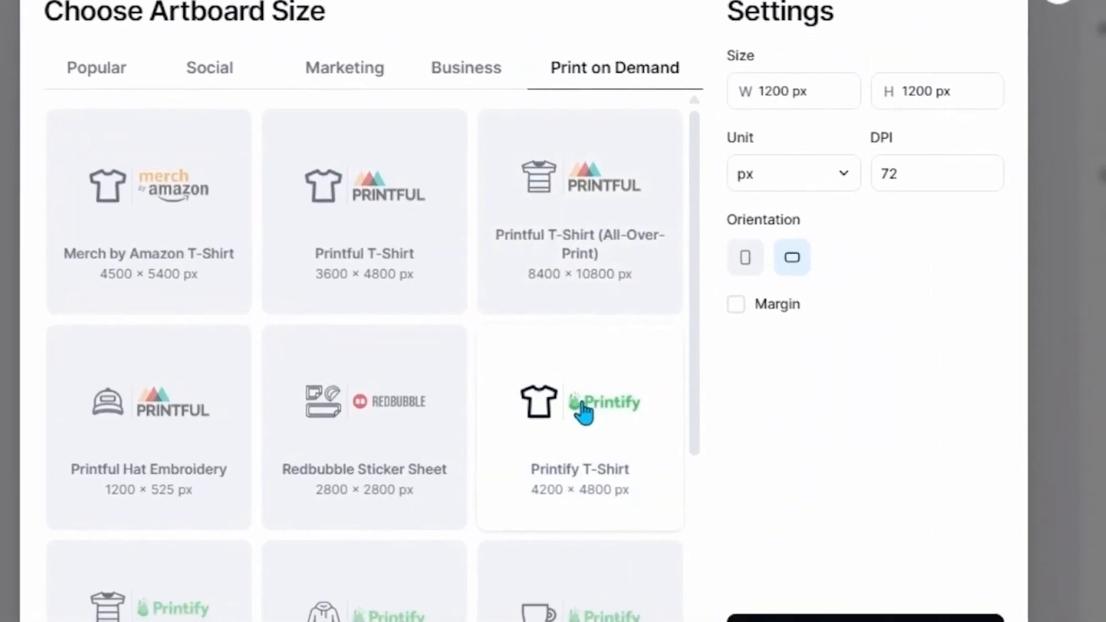
{"action": "left_click", "coordinate": [601, 391]}
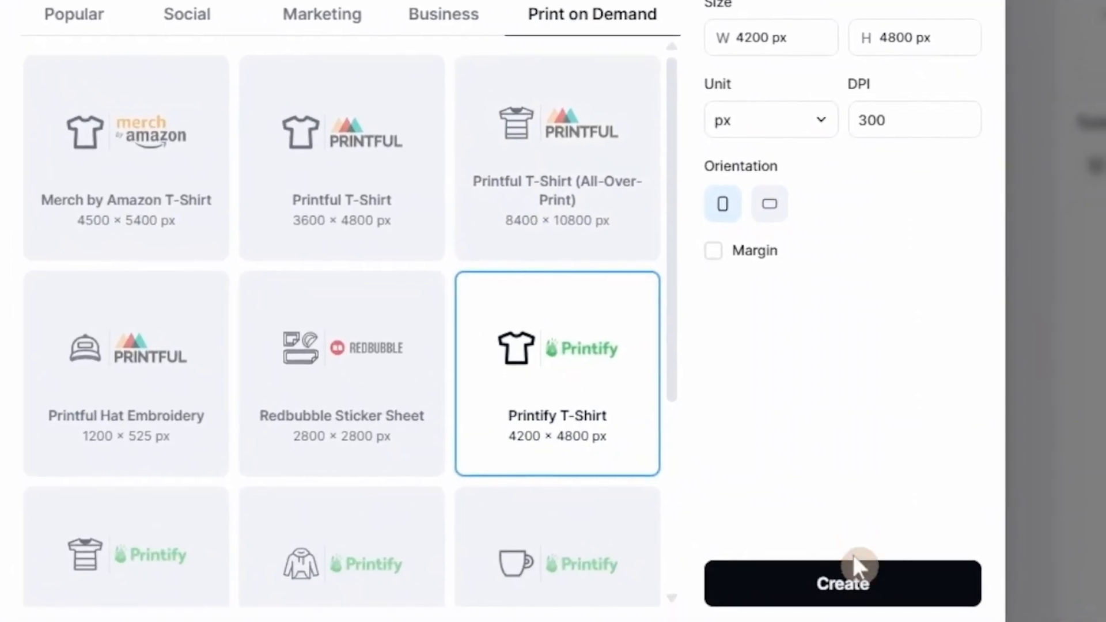
{"action": "left_click", "coordinate": [851, 605]}
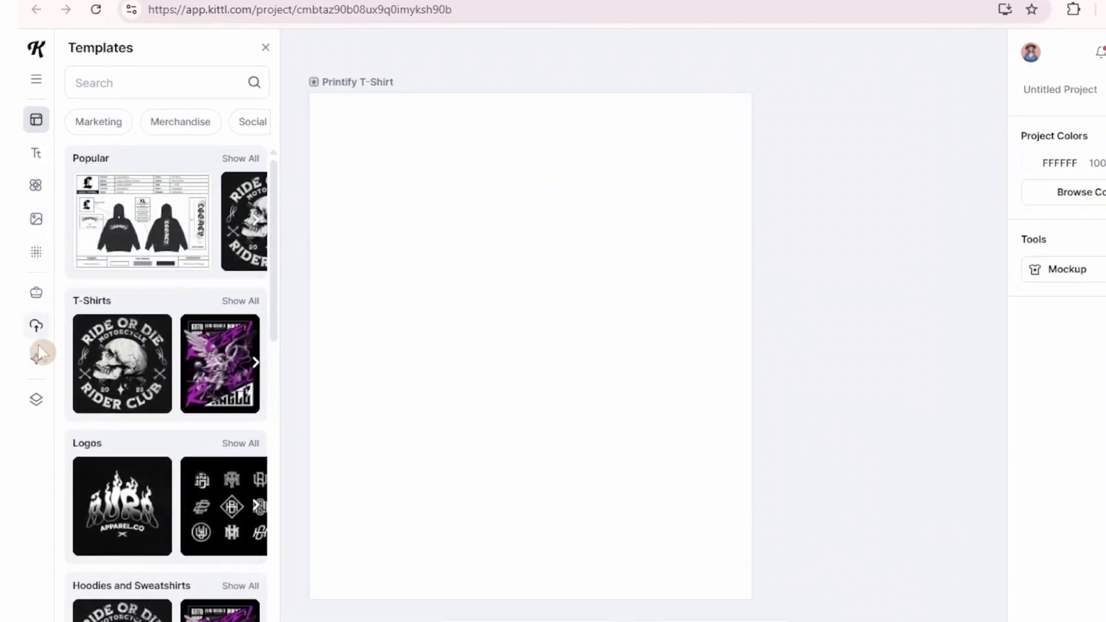
In the AI Image Generator, paste a prompt for the word "ONE" in fun retro style with a vintage-inspired strawberry character as the "O".
{"action": "left_click", "coordinate": [17, 347]}
{"action": "left_click", "coordinate": [269, 230]}
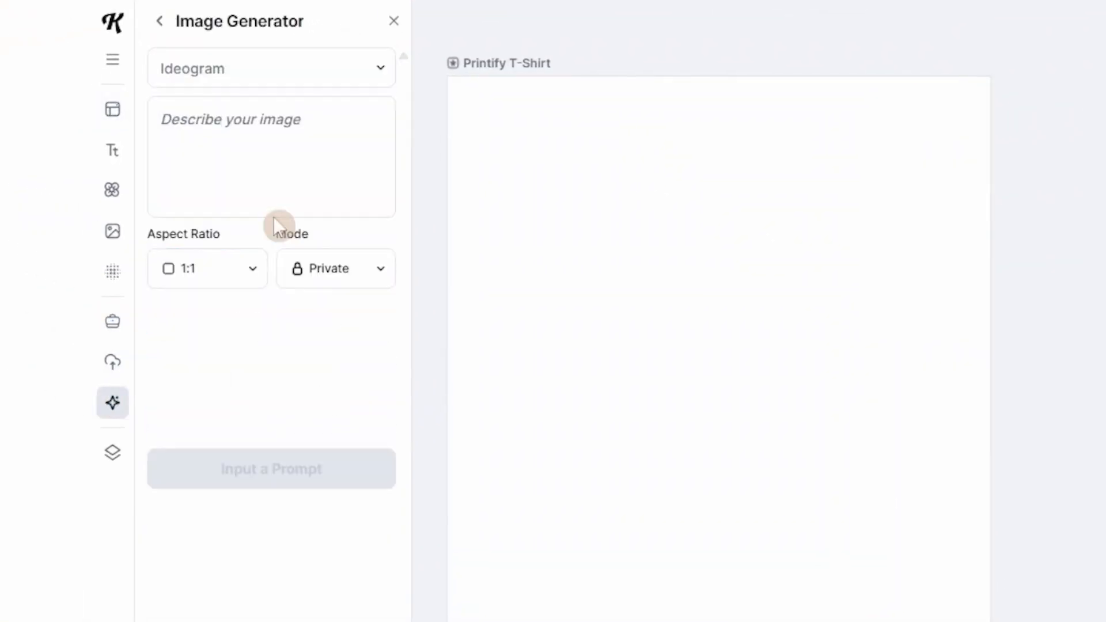
{"action": "left_click", "coordinate": [283, 119]}
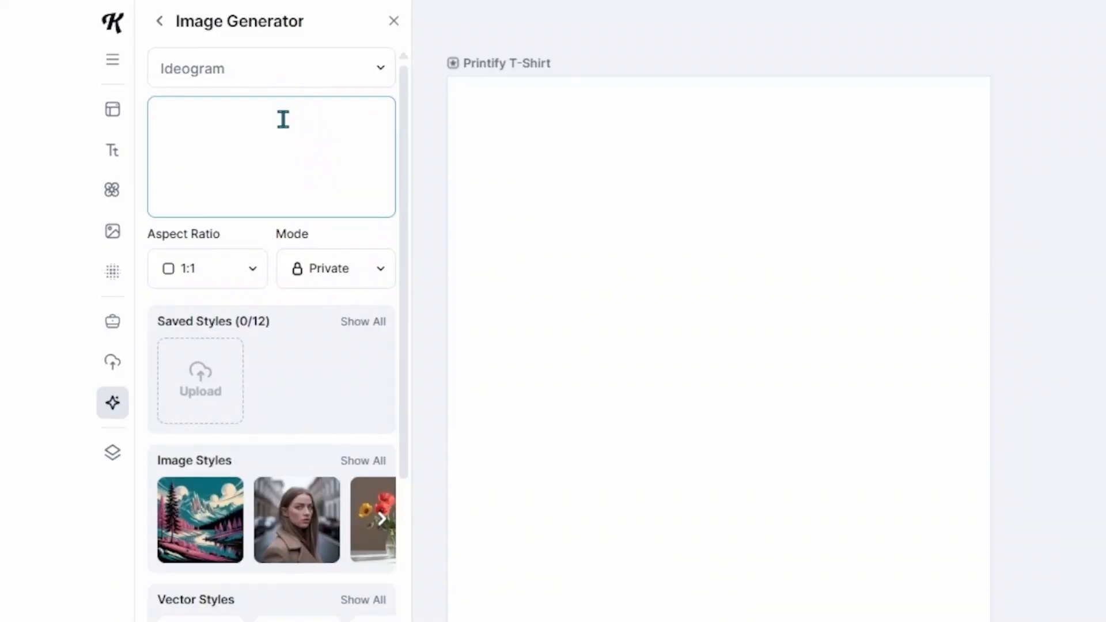
{"action": "key", "text": "ctrl+v"}
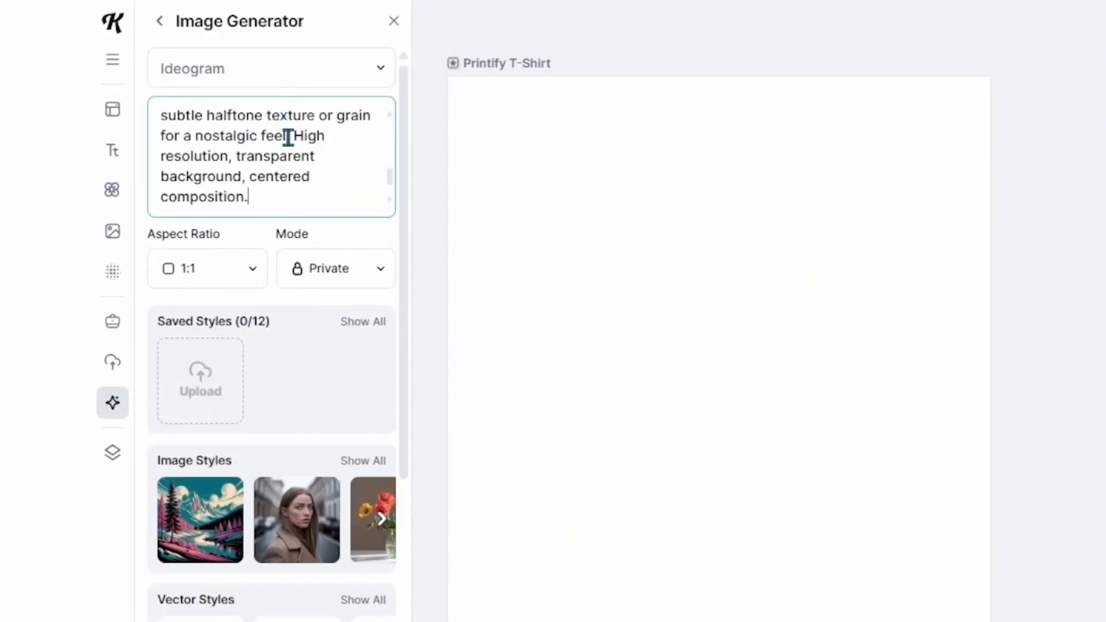
{"action": "scroll", "coordinate": [288, 136], "scroll_direction": "up", "scroll_amount": 8}
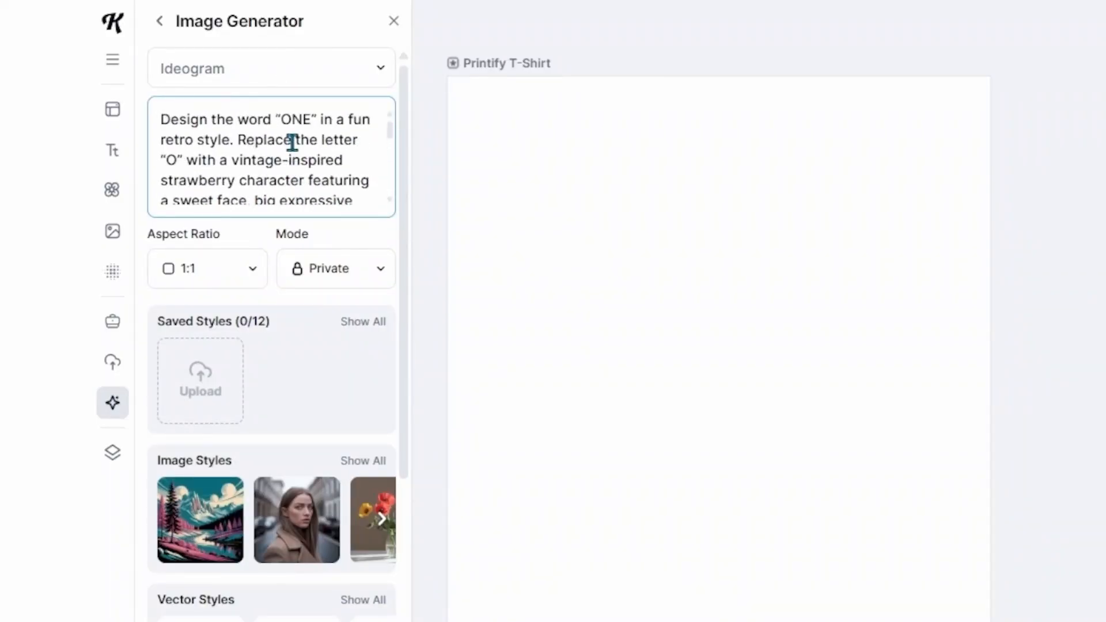
Choose the T-Shirt Graphic clipart style and generate the image.
{"action": "scroll", "coordinate": [297, 297], "scroll_direction": "down", "scroll_amount": 2}
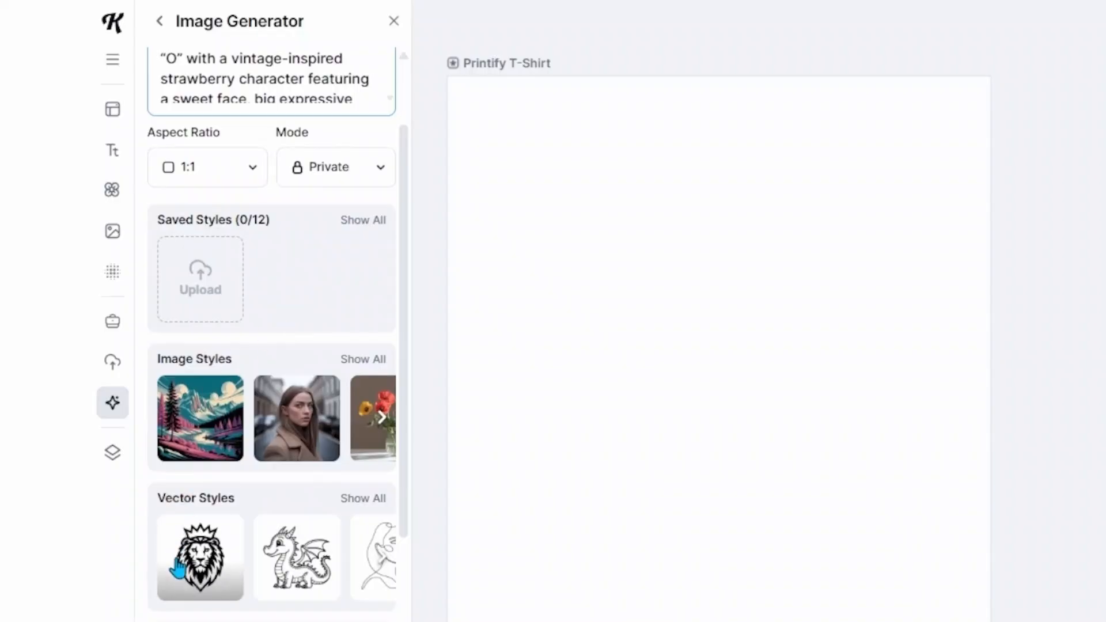
{"action": "scroll", "coordinate": [247, 563], "scroll_direction": "down", "scroll_amount": 6}
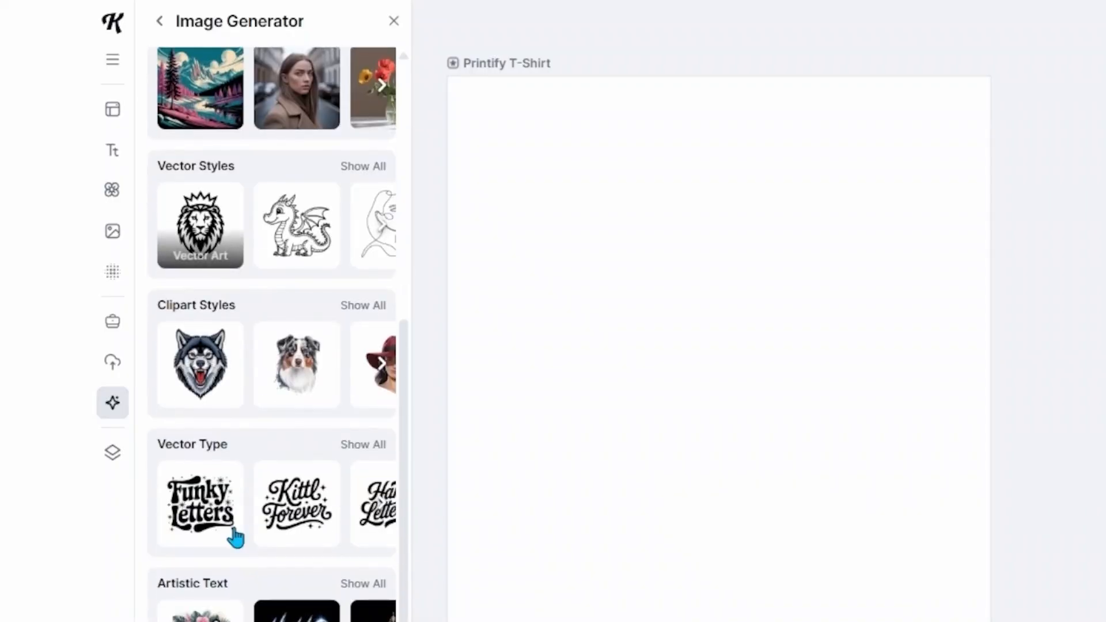
{"action": "left_click", "coordinate": [216, 357]}
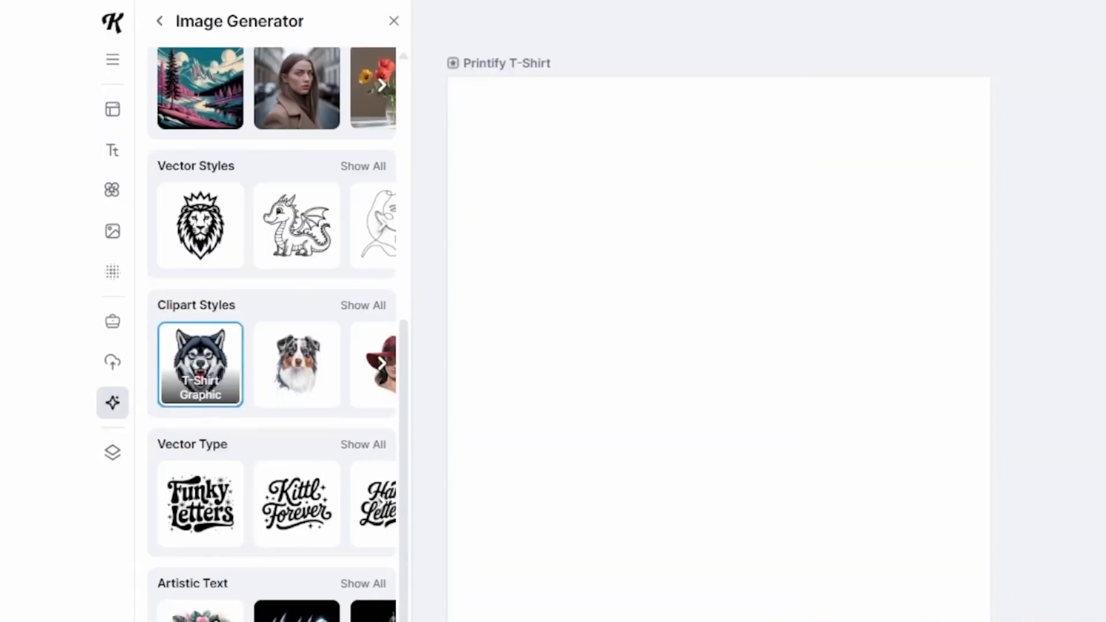
{"action": "scroll", "coordinate": [271, 346], "scroll_direction": "down", "scroll_amount": 3}
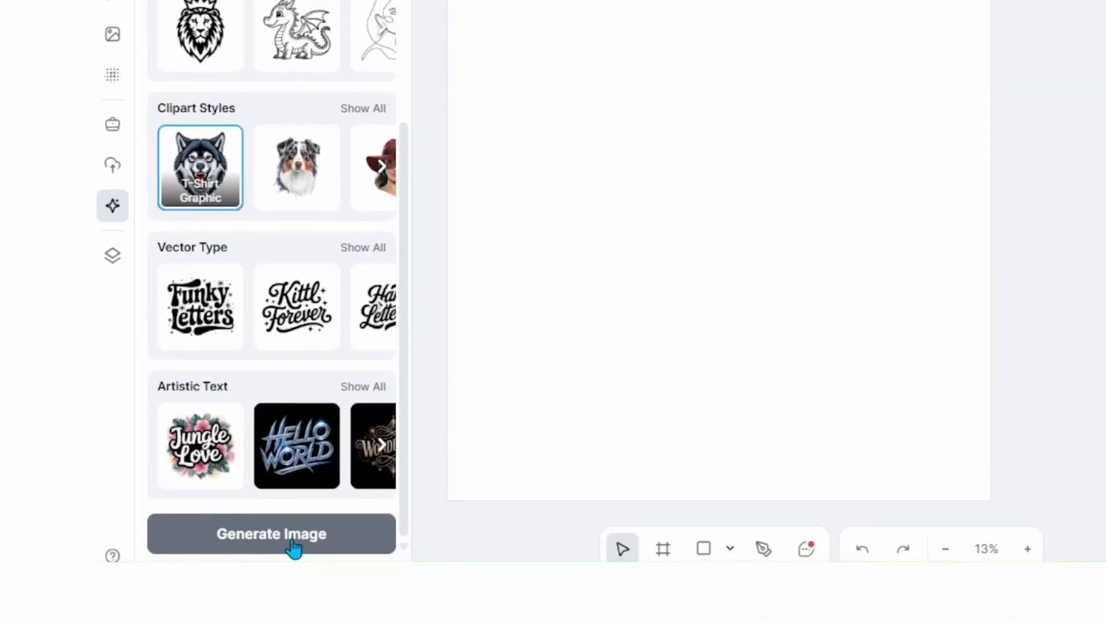
{"action": "left_click", "coordinate": [296, 541]}
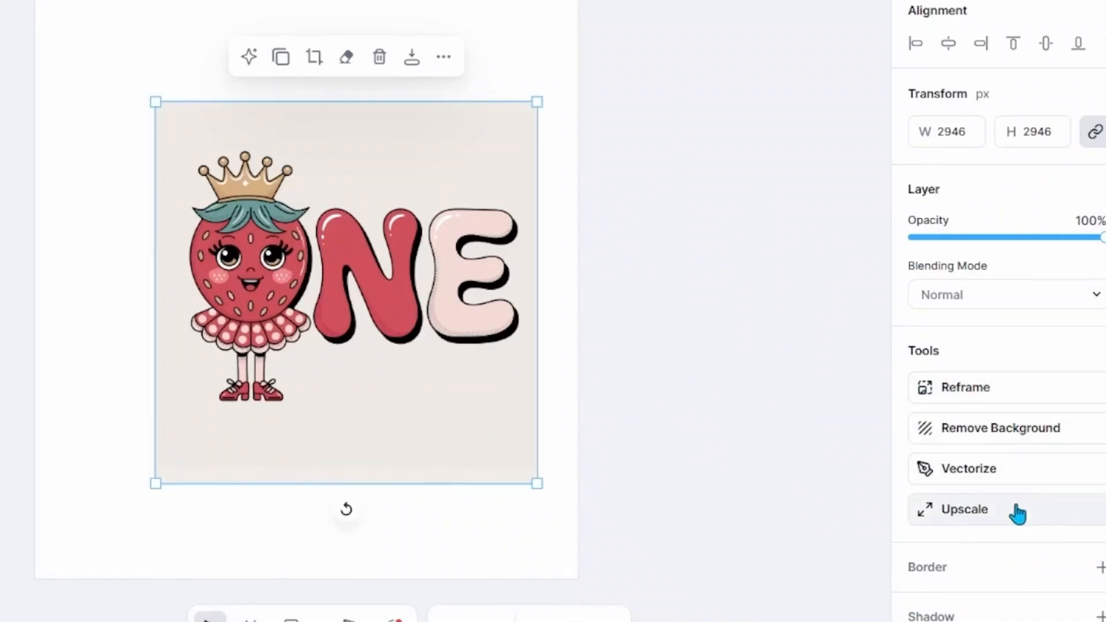
Remove the background from the generated ONE image and move it toward the artboard's upper left.
{"action": "left_click", "coordinate": [1016, 433]}
{"action": "left_click", "coordinate": [288, 270]}
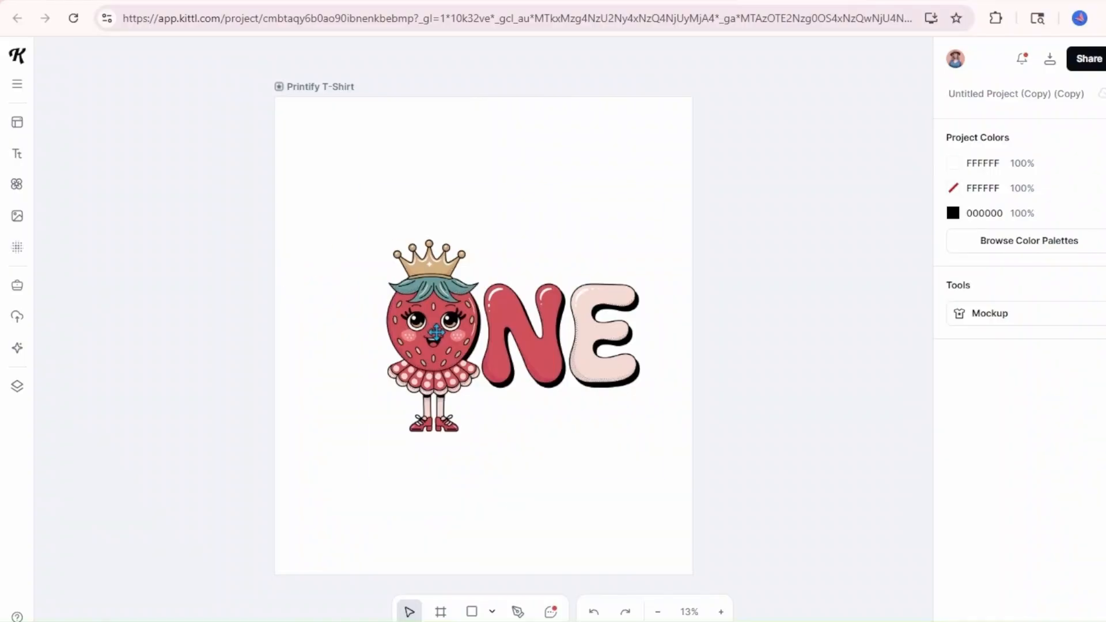
{"action": "left_click_drag", "start_coordinate": [436, 332], "coordinate": [394, 233]}
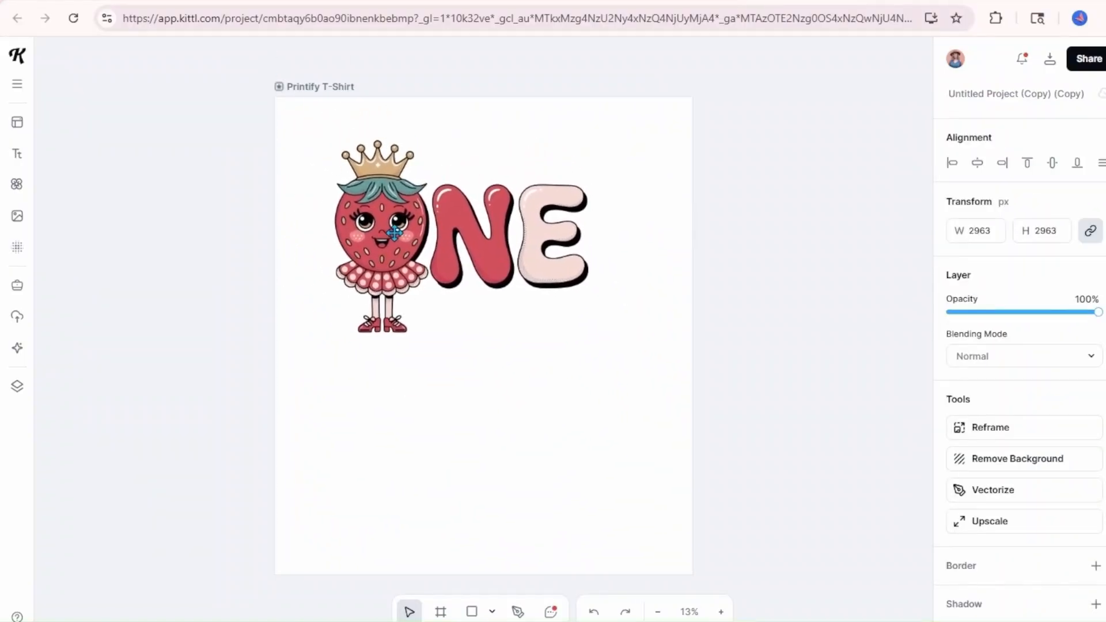
Add a headline text beneath the letters "NE", enlarge it to about 2834 px wide, and set its typeface to Groovyflower Floral.
{"action": "left_click", "coordinate": [17, 153]}
{"action": "left_click", "coordinate": [148, 87]}
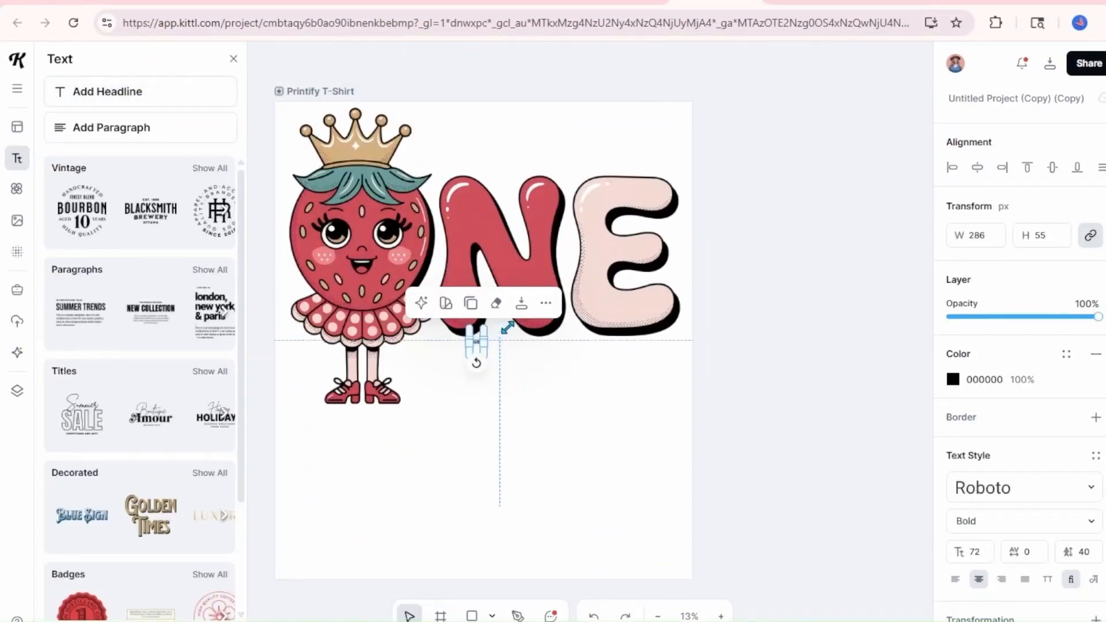
{"action": "left_click_drag", "start_coordinate": [507, 328], "coordinate": [599, 249]}
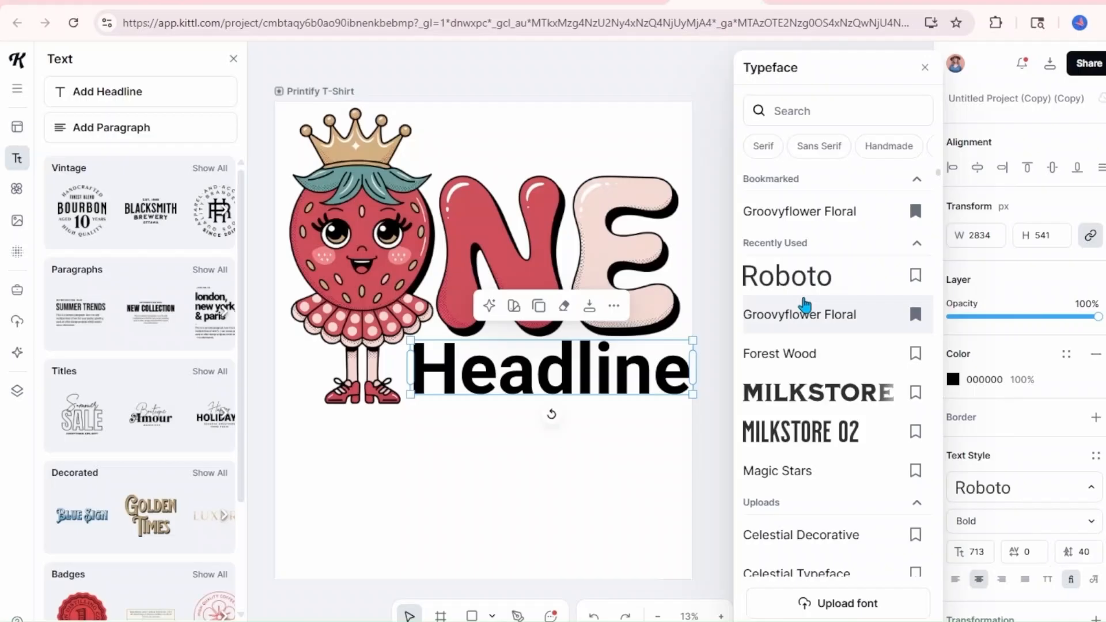
{"action": "left_click", "coordinate": [806, 315]}
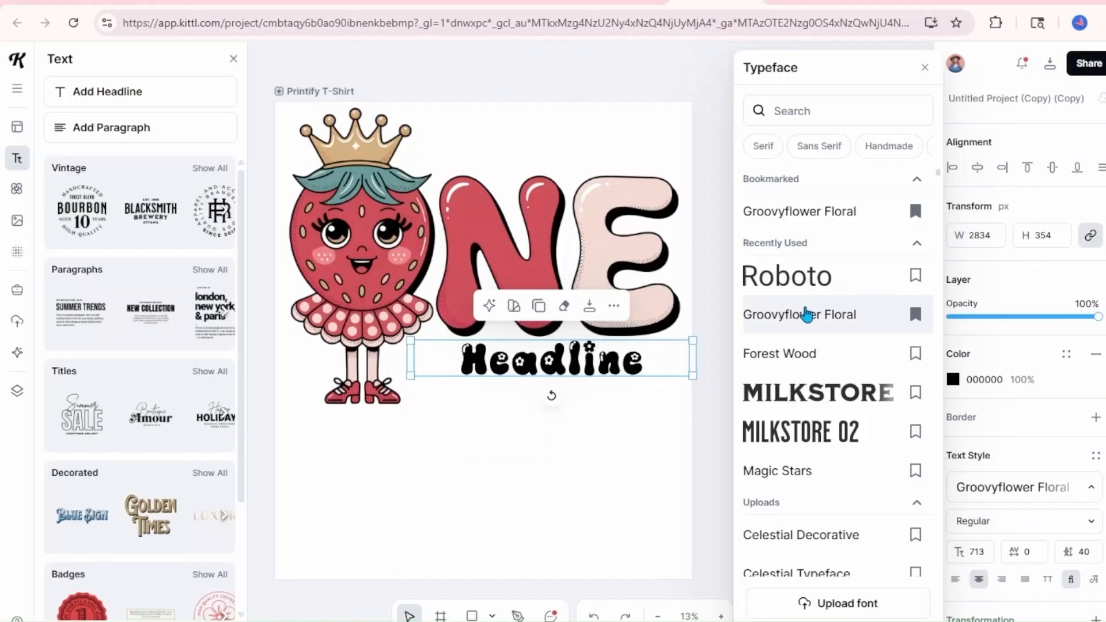
{"action": "left_click", "coordinate": [667, 380]}
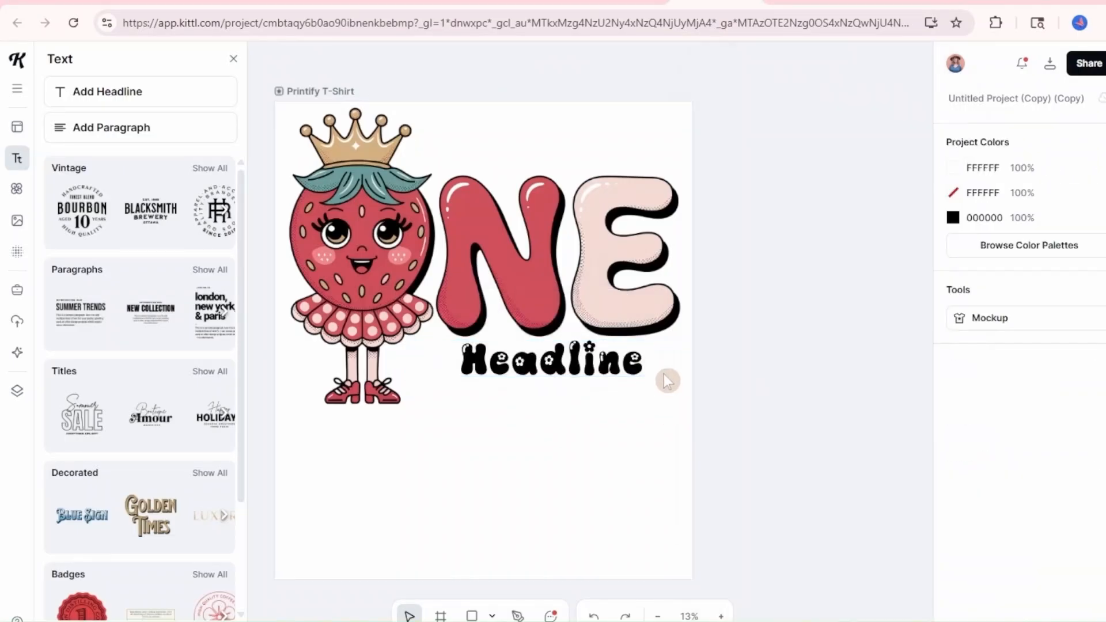
Enlarge the headline text box to about 4267 px wide and position the lettering to span the width beneath "NE".
{"action": "left_click", "coordinate": [663, 374]}
{"action": "left_click_drag", "start_coordinate": [693, 374], "coordinate": [805, 388]}
{"action": "left_click_drag", "start_coordinate": [659, 372], "coordinate": [579, 372]}
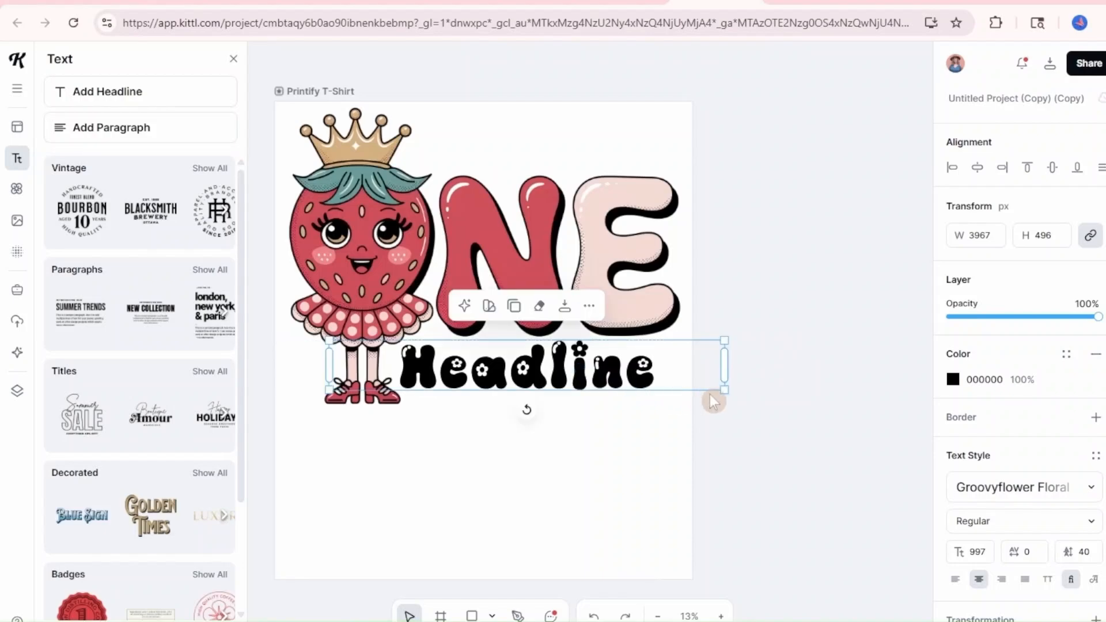
{"action": "left_click_drag", "start_coordinate": [714, 399], "coordinate": [751, 396]}
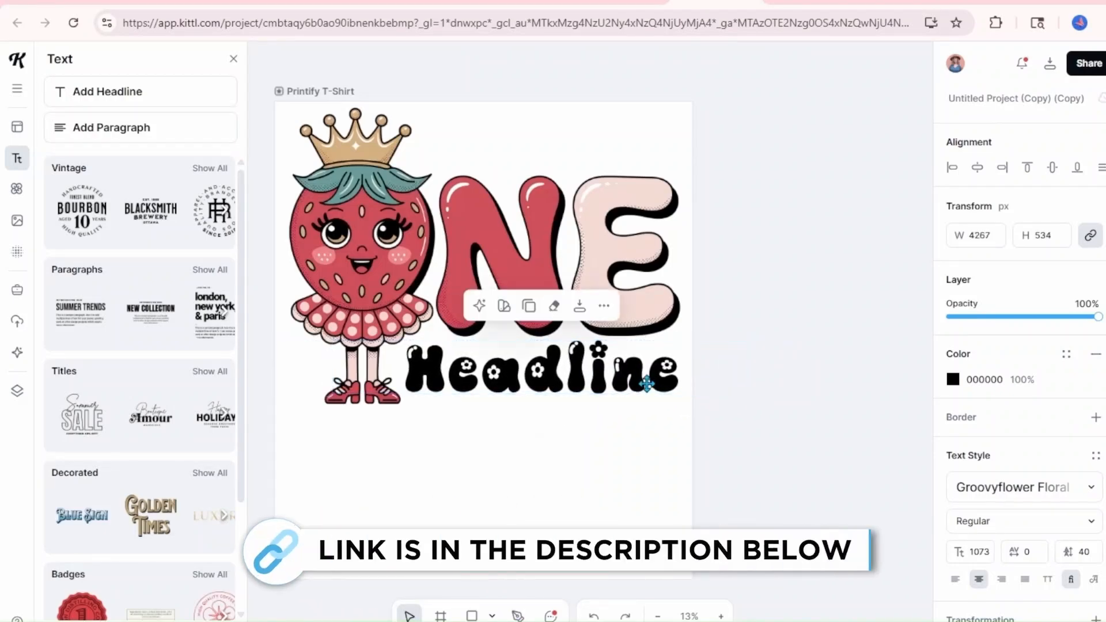
{"action": "key", "text": "ctrl+a"}
{"action": "left_click", "coordinate": [634, 491]}
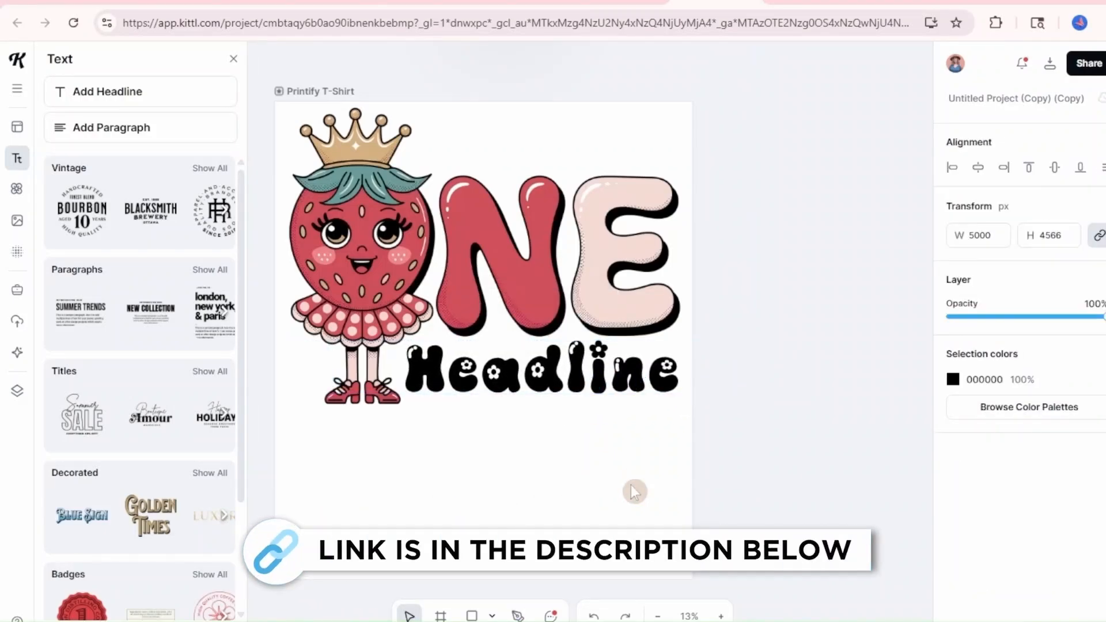
Replace the headline wording with the child's first name and color it teal 6B9997, sampled from the strawberry's leaves.
{"action": "left_click", "coordinate": [582, 380]}
{"action": "double_click", "coordinate": [582, 378]}
{"action": "key", "text": "ctrl+a"}
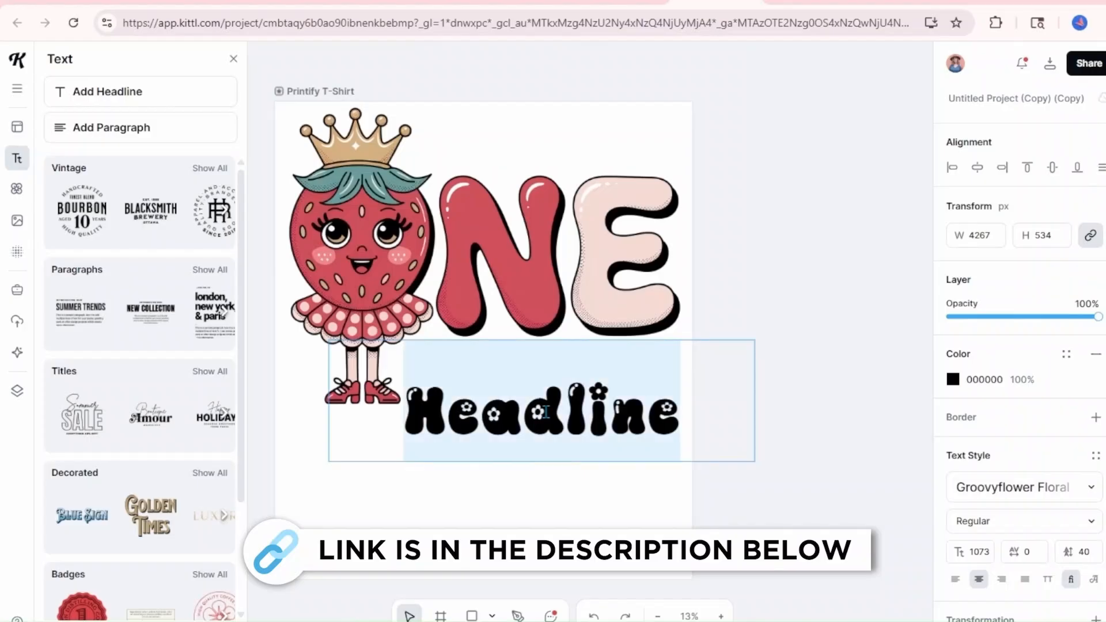
{"action": "type", "text": "Sophia"}
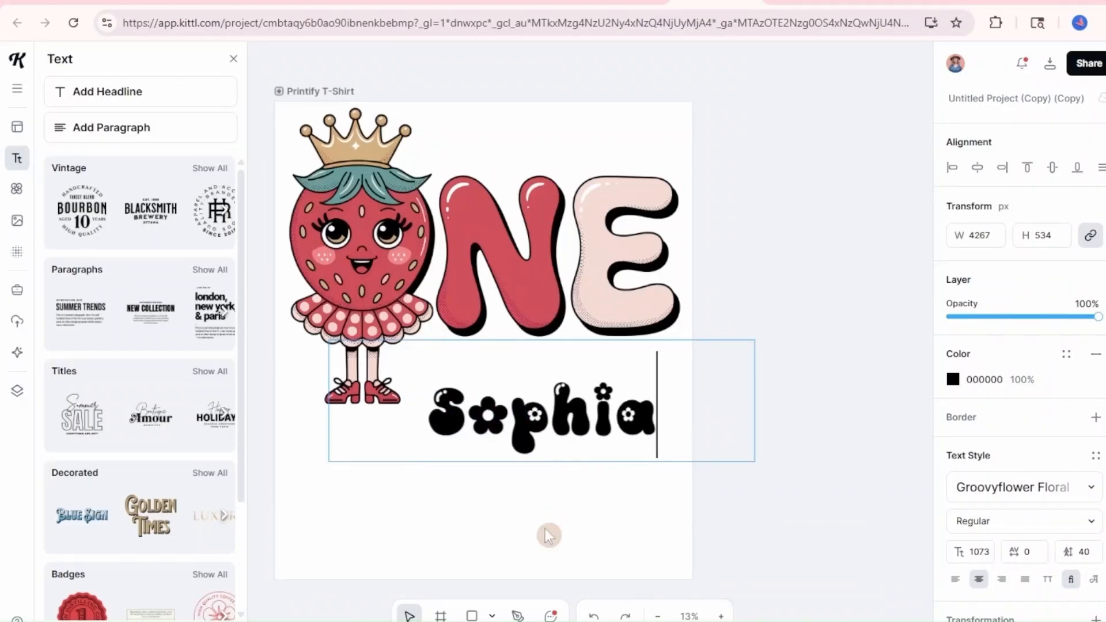
{"action": "left_click", "coordinate": [952, 379]}
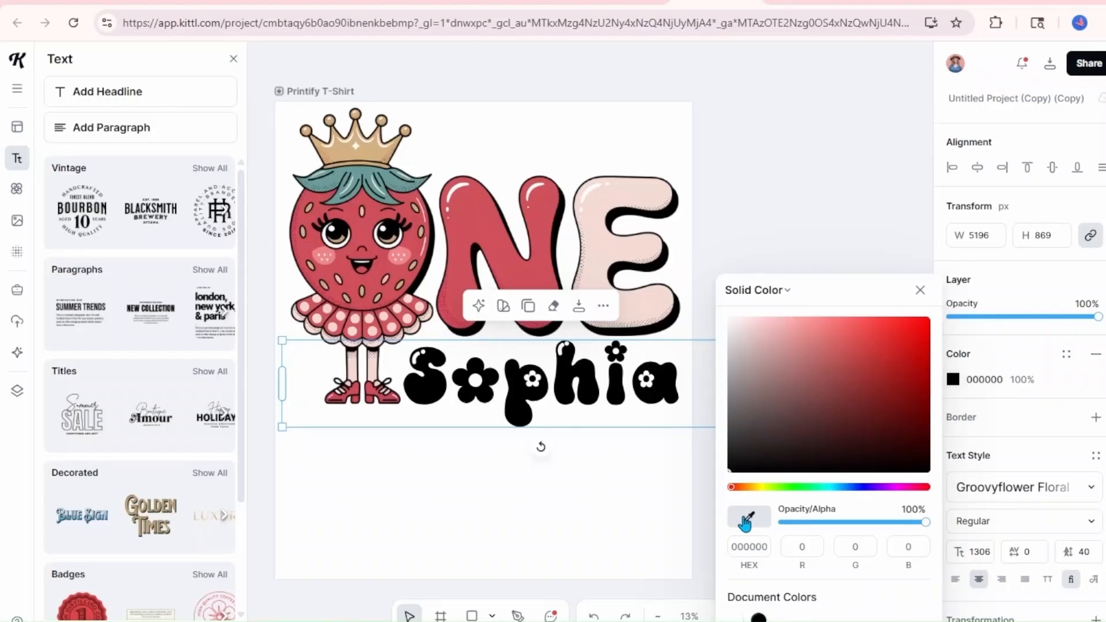
{"action": "left_click", "coordinate": [364, 169]}
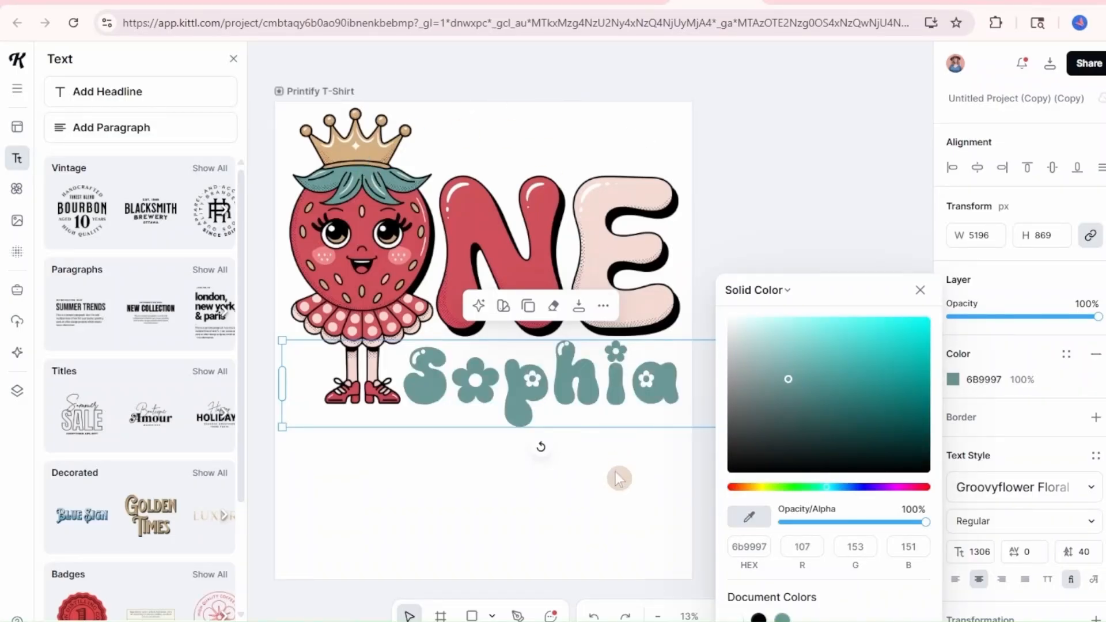
Convert the name text to outlines with a thin black border and recolor its flower-shaped "o" in the E's pale pink.
{"action": "right_click", "coordinate": [526, 386]}
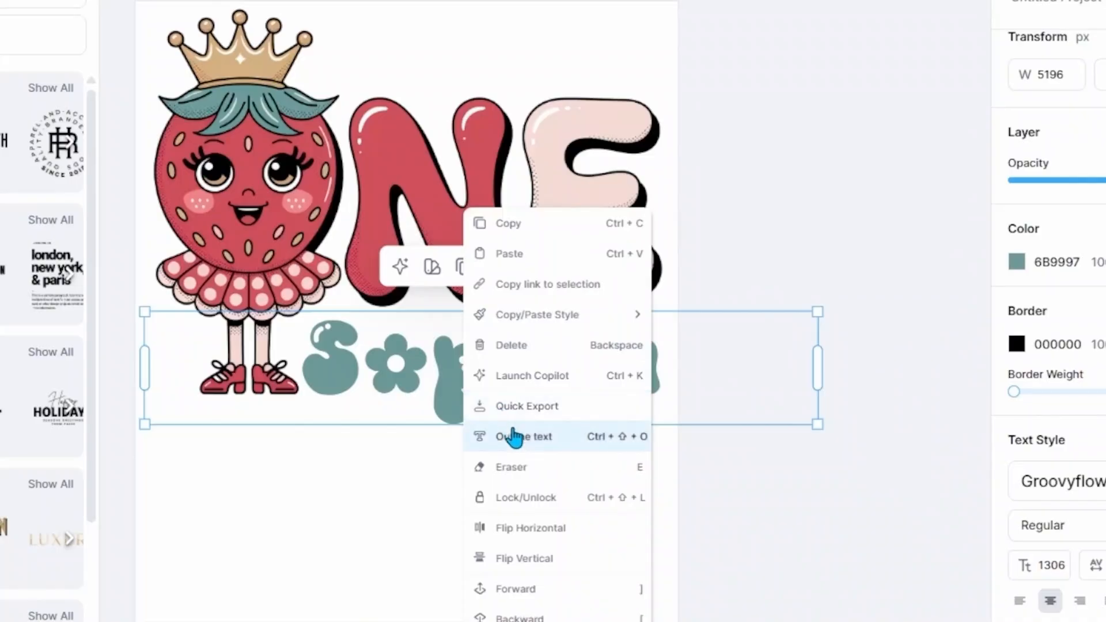
{"action": "left_click", "coordinate": [489, 436]}
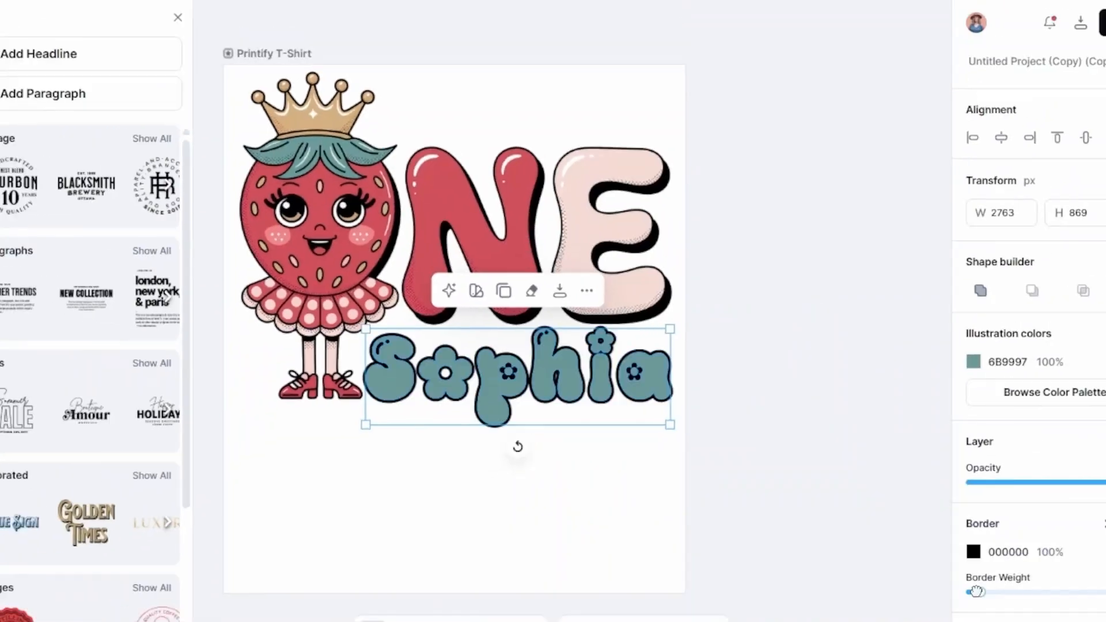
{"action": "left_click_drag", "start_coordinate": [975, 590], "coordinate": [954, 577]}
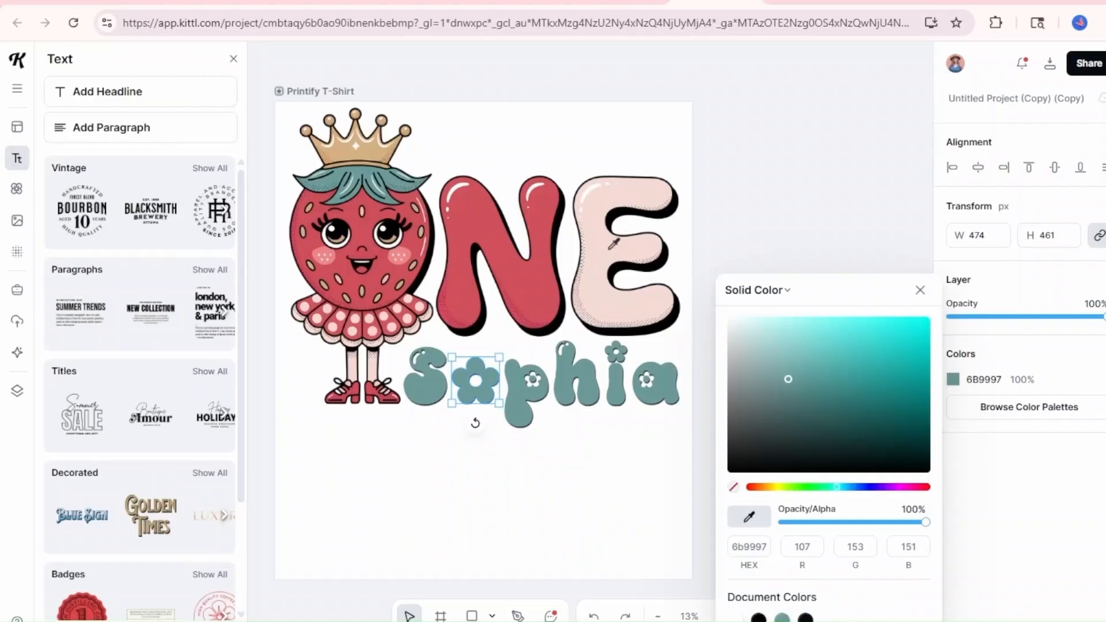
{"action": "left_click", "coordinate": [608, 249]}
{"action": "left_click", "coordinate": [646, 494]}
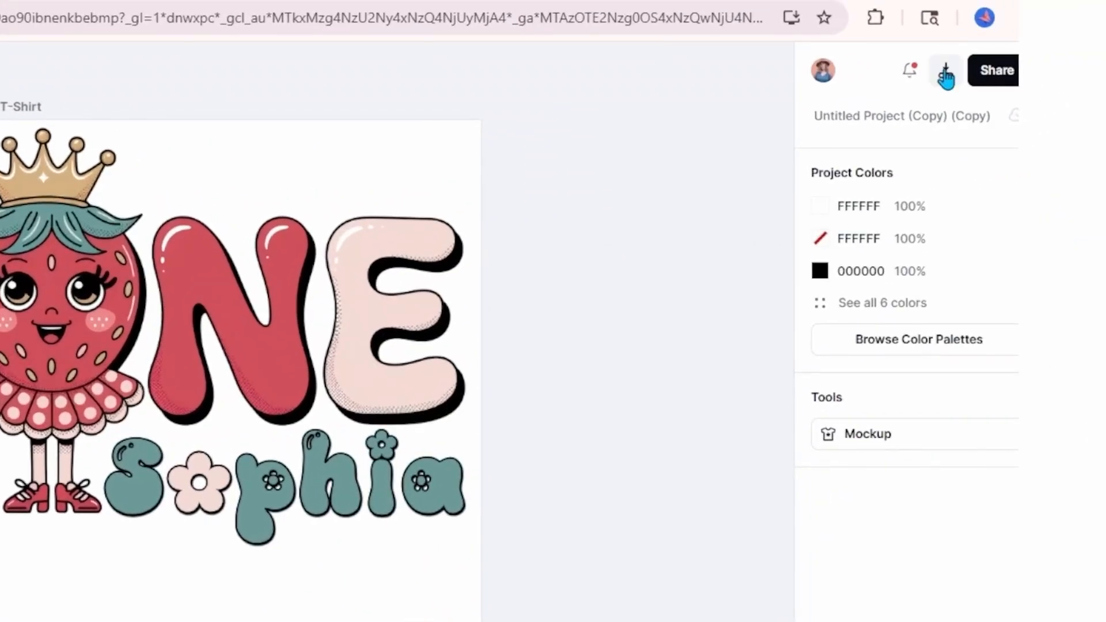
Open the download settings for the Printify T-Shirt artboard and enable background removal for the PNG export.
{"action": "left_click", "coordinate": [945, 75]}
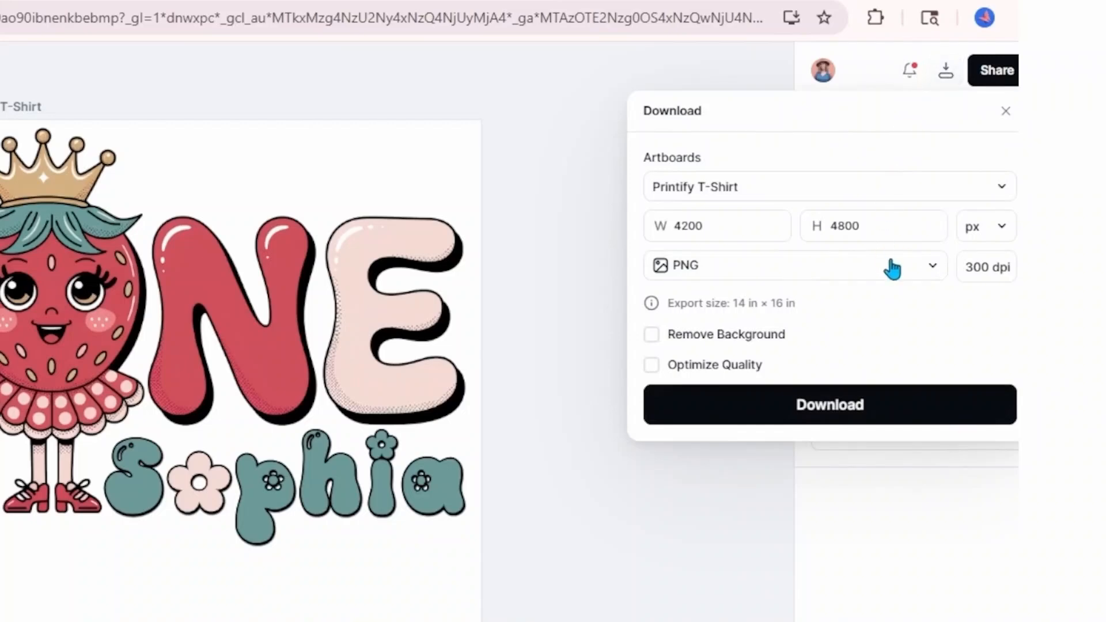
{"action": "left_click", "coordinate": [694, 334]}
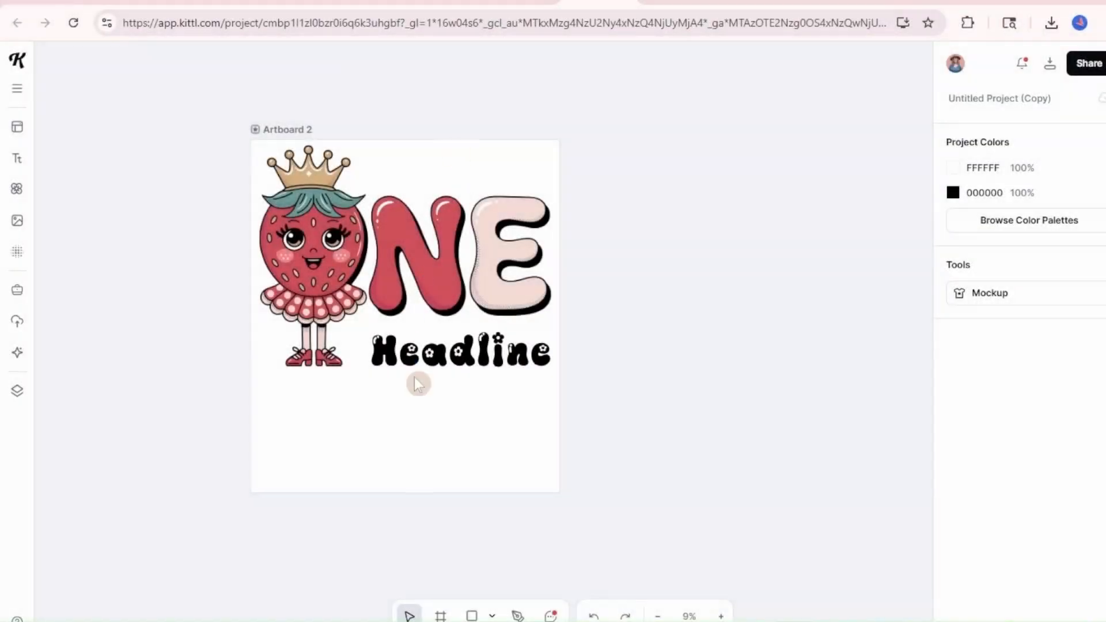
Replace the headline on Artboard 2 with "Berry" and enlarge it to span the width beneath "NE".
{"action": "double_click", "coordinate": [411, 358]}
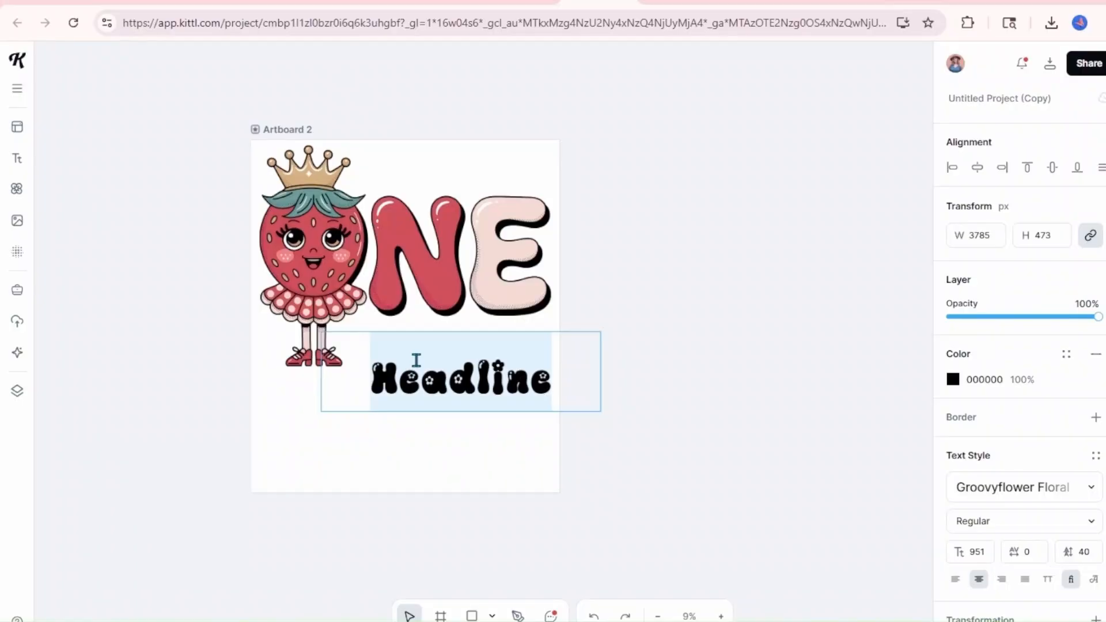
{"action": "type", "text": "Berry"}
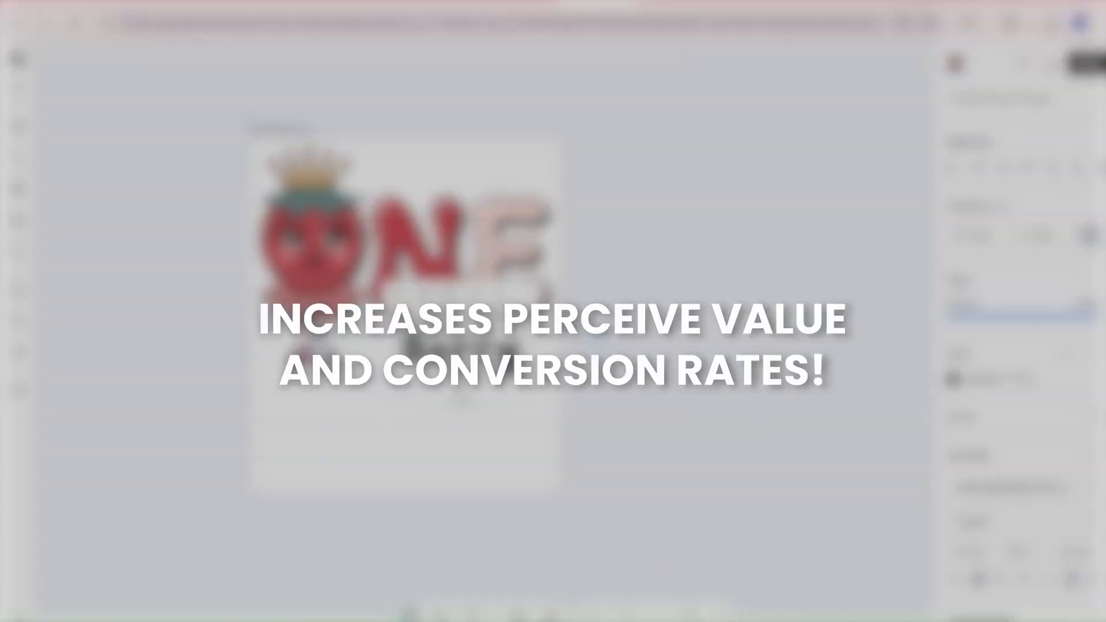
{"action": "left_click_drag", "start_coordinate": [316, 329], "coordinate": [246, 314]}
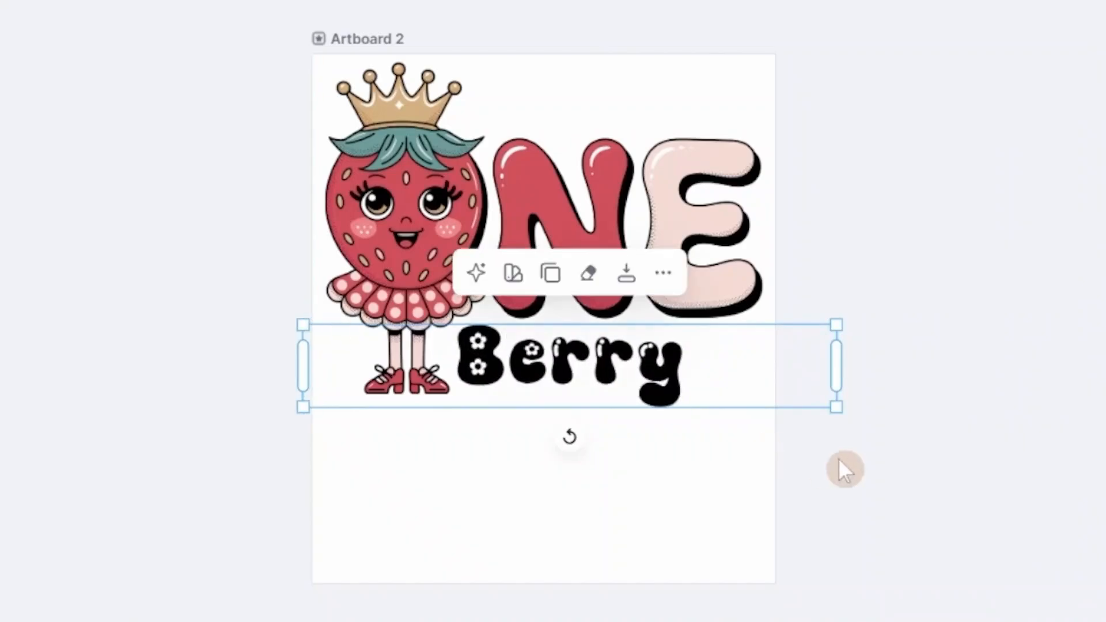
{"action": "left_click_drag", "start_coordinate": [833, 406], "coordinate": [936, 433]}
{"action": "left_click", "coordinate": [724, 393]}
Move the "Berry" text slightly closer to the strawberry character's legs.
{"action": "key", "text": "ctrl+a"}
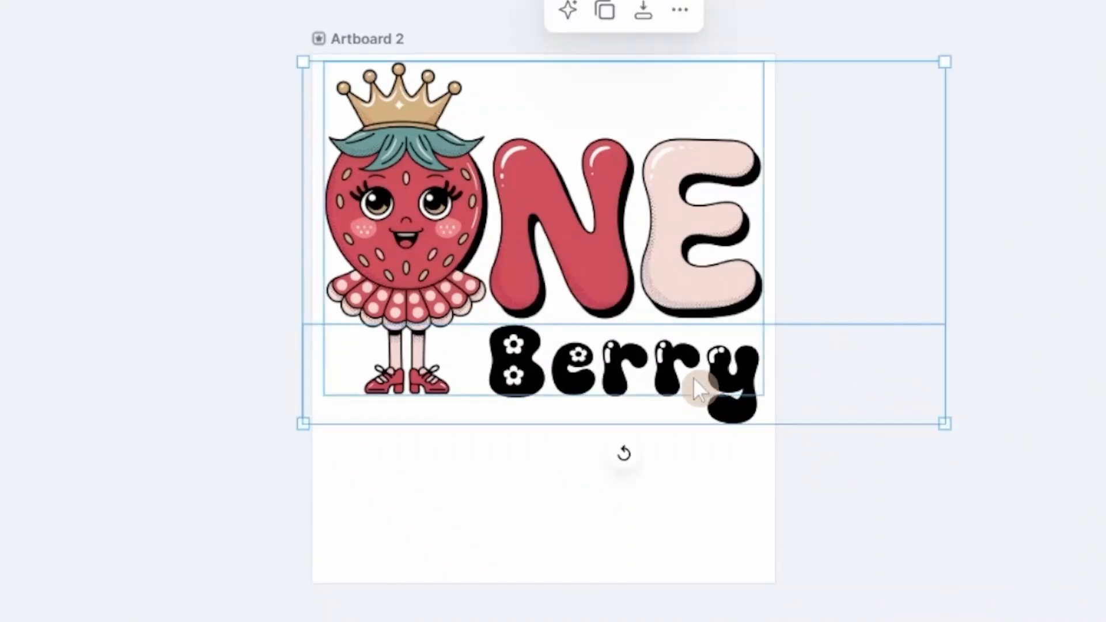
{"action": "left_click", "coordinate": [656, 526]}
{"action": "left_click", "coordinate": [586, 375]}
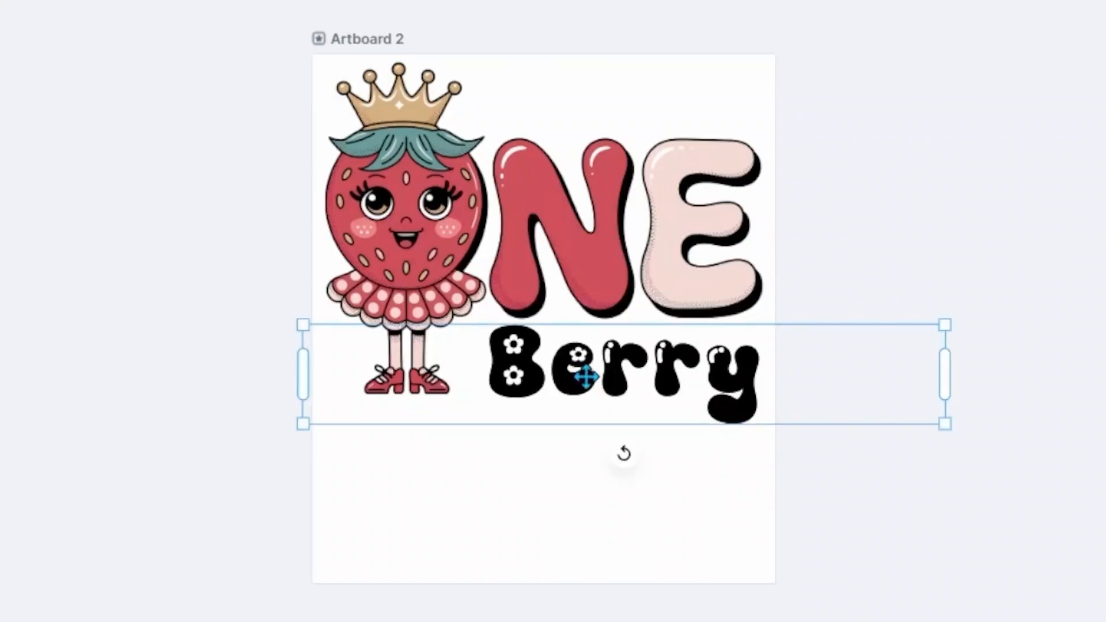
{"action": "left_click_drag", "start_coordinate": [586, 376], "coordinate": [566, 369]}
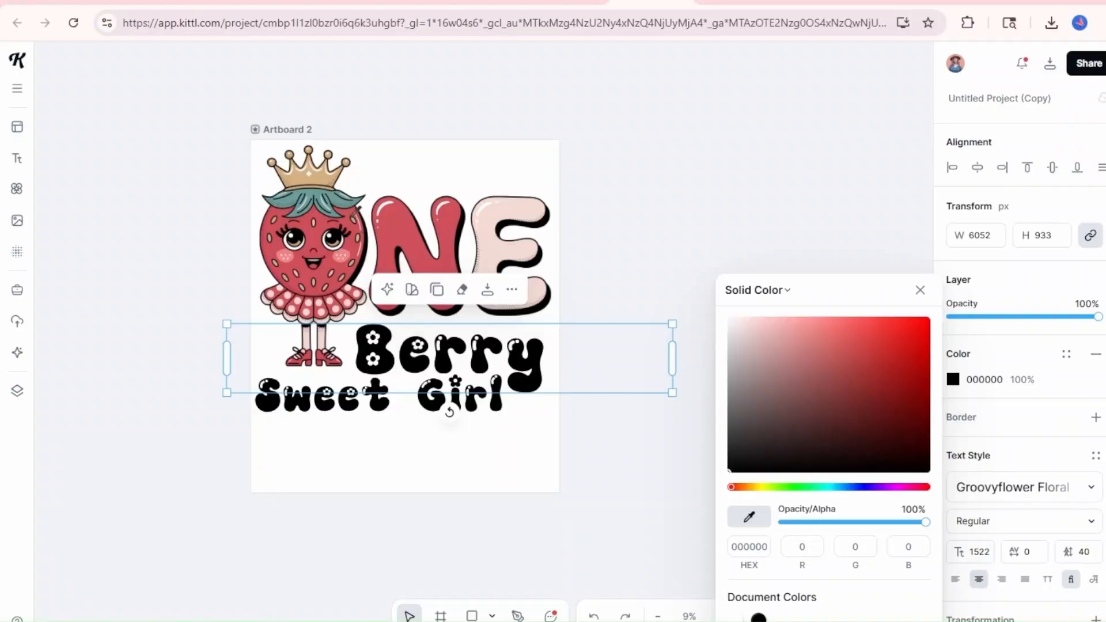
Color "Berry" red D0515B from the "N" and add a faded-line text decoration in the strawberry leaves' teal.
{"action": "left_click", "coordinate": [400, 225]}
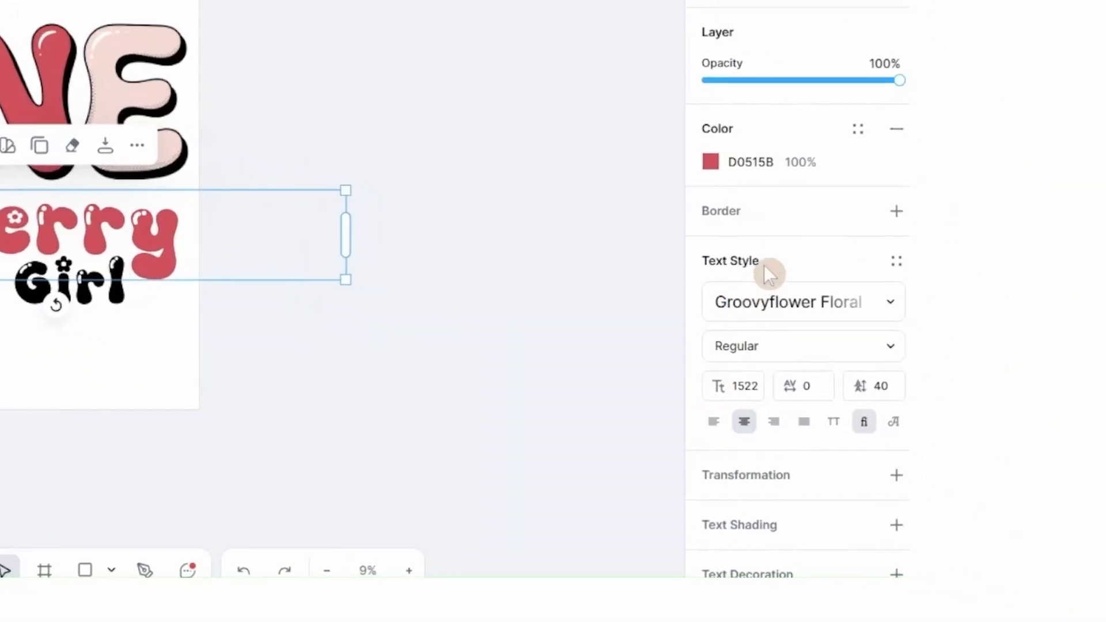
{"action": "left_click", "coordinate": [799, 575]}
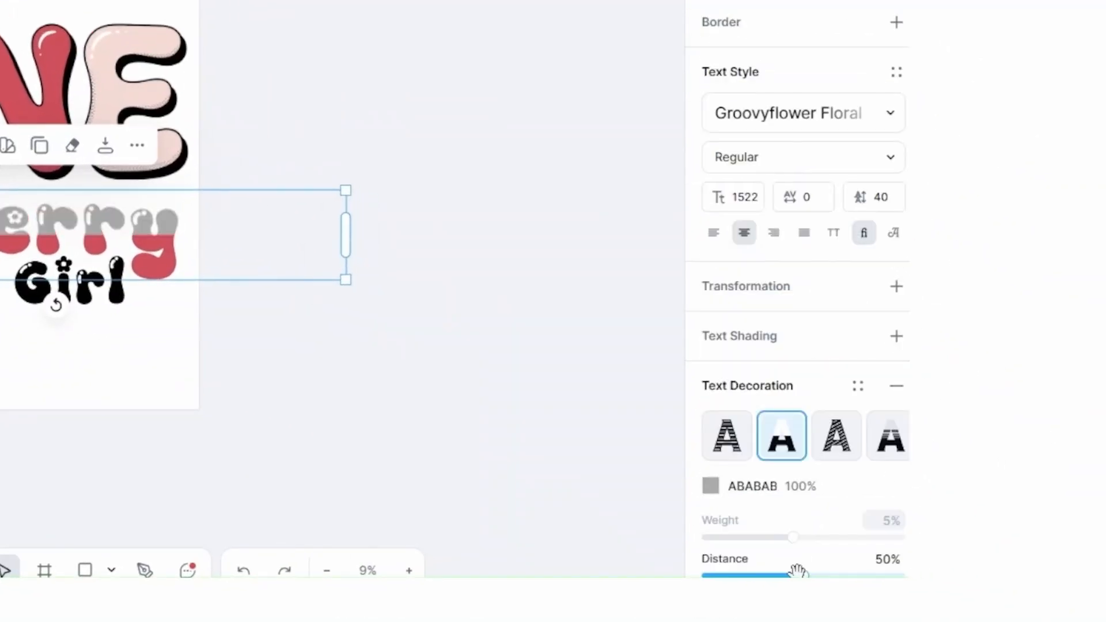
{"action": "left_click", "coordinate": [710, 487]}
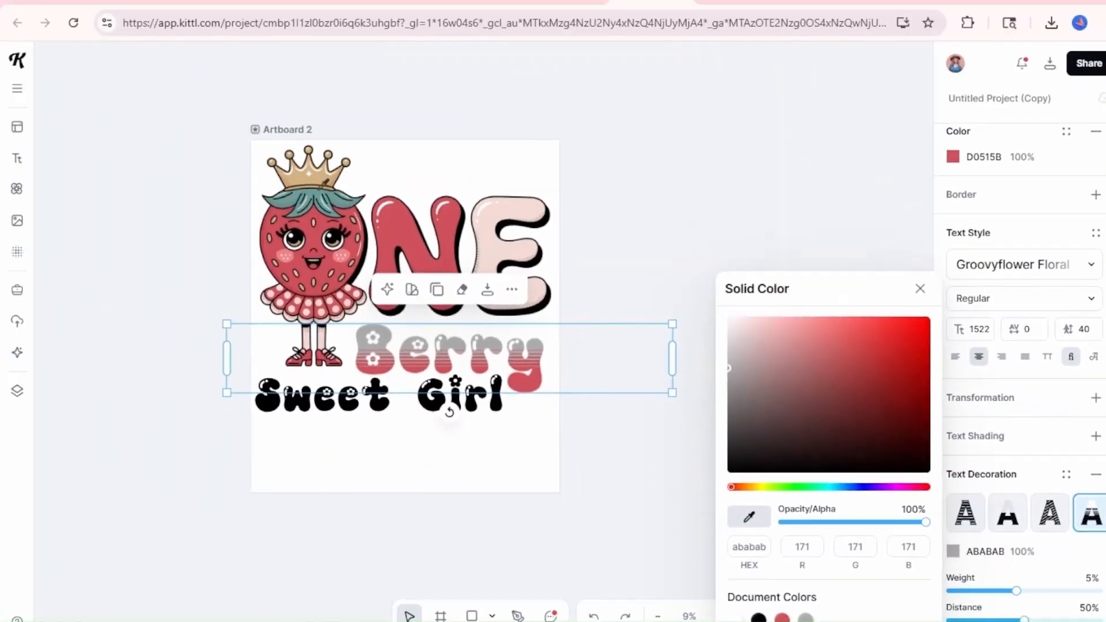
{"action": "left_click", "coordinate": [323, 189]}
{"action": "left_click", "coordinate": [1014, 589]}
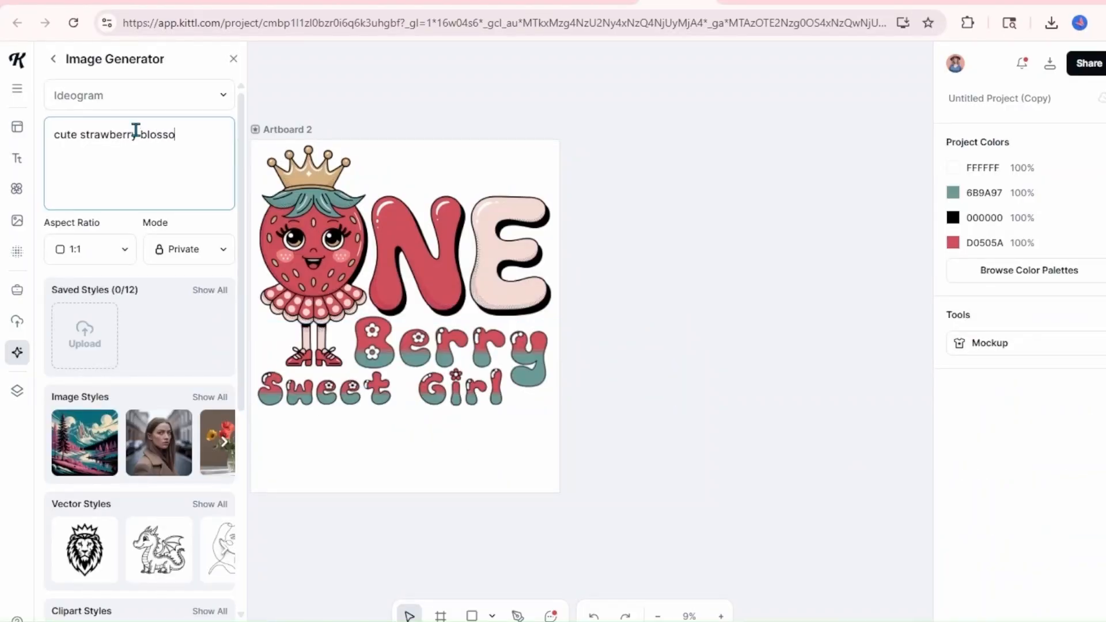
Complete the image generator prompt as "cute strawberry blossom graphic" and go through the available styles.
{"action": "type", "text": "m graphic"}
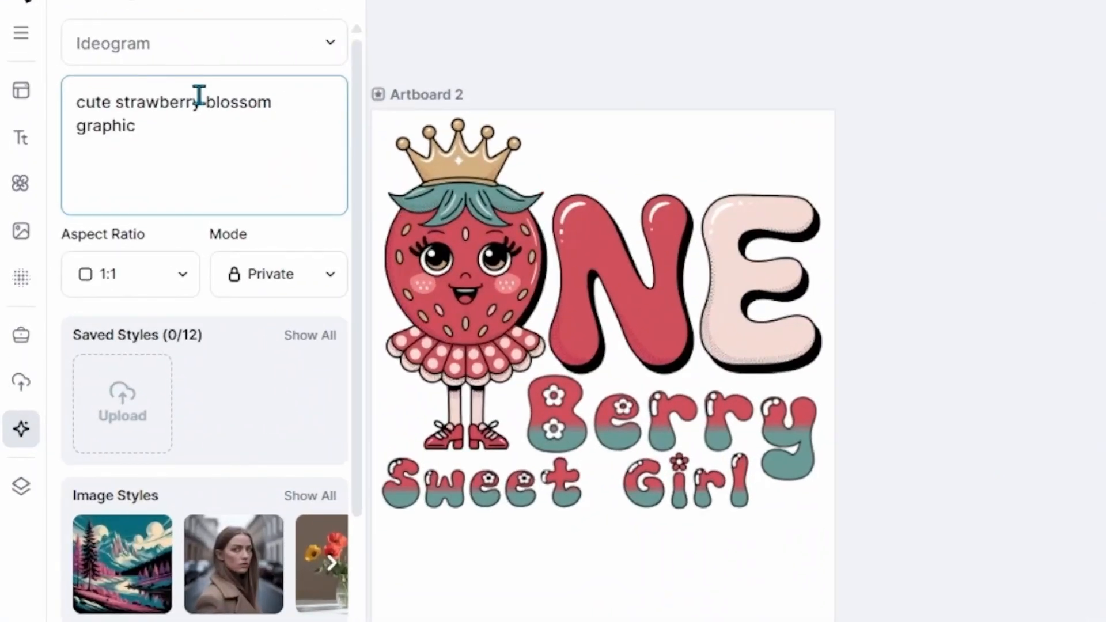
{"action": "scroll", "coordinate": [234, 423], "scroll_direction": "down", "scroll_amount": 5}
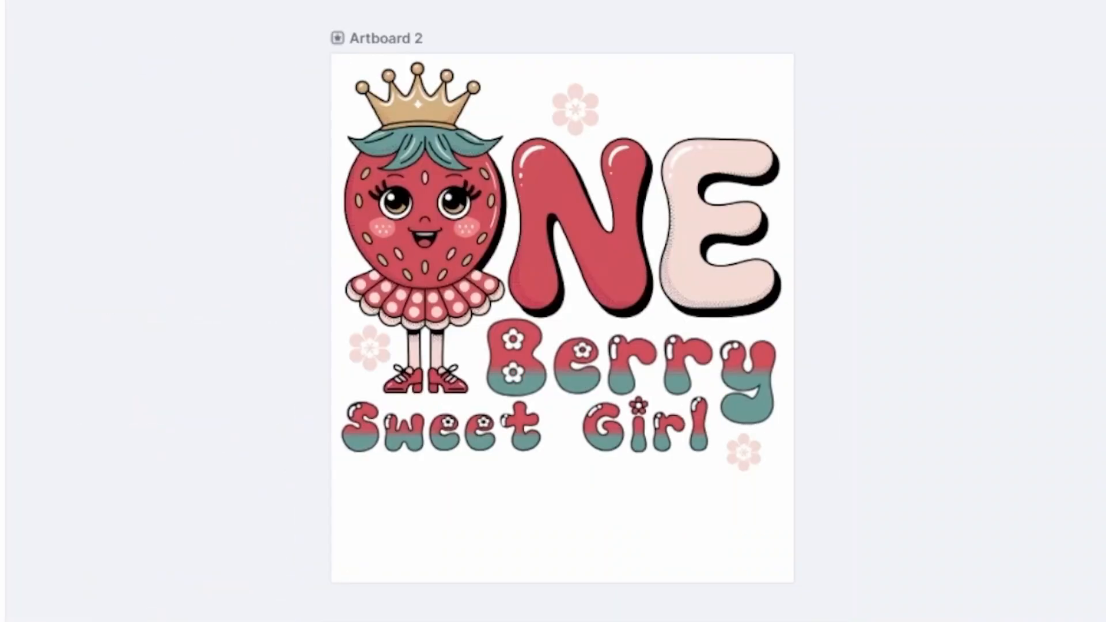
Switch to the Printify website and browse the Baby Clothing category under Kids' Clothing.
{"action": "left_click", "coordinate": [1026, 36]}
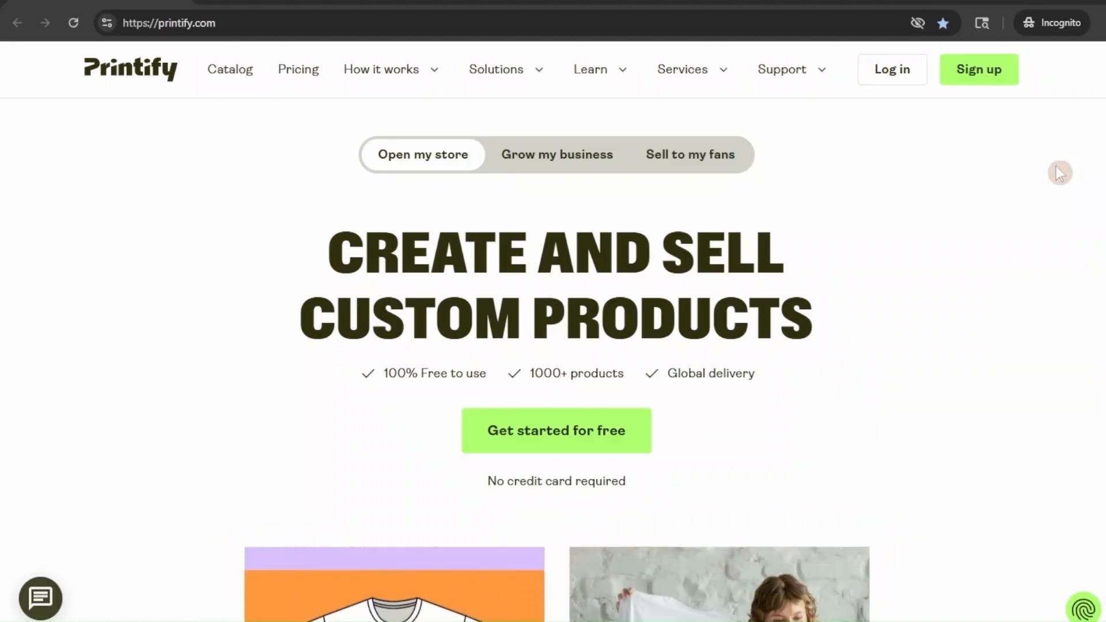
{"action": "scroll", "coordinate": [1061, 173], "scroll_direction": "down", "scroll_amount": 4}
{"action": "scroll", "coordinate": [1060, 173], "scroll_direction": "down", "scroll_amount": 1}
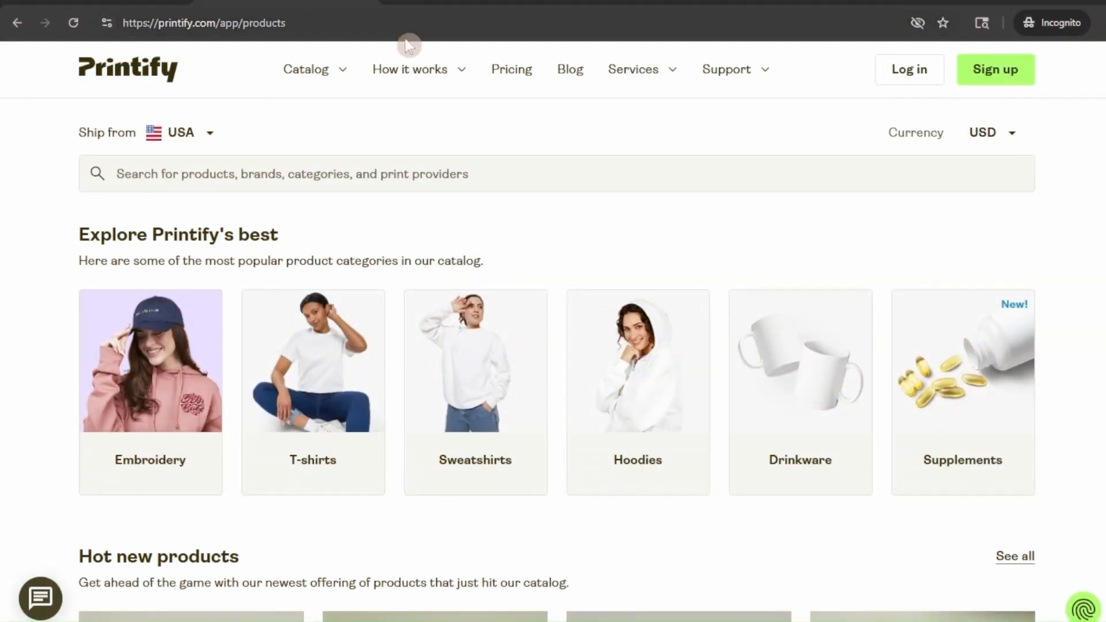
{"action": "mouse_move", "coordinate": [342, 71]}
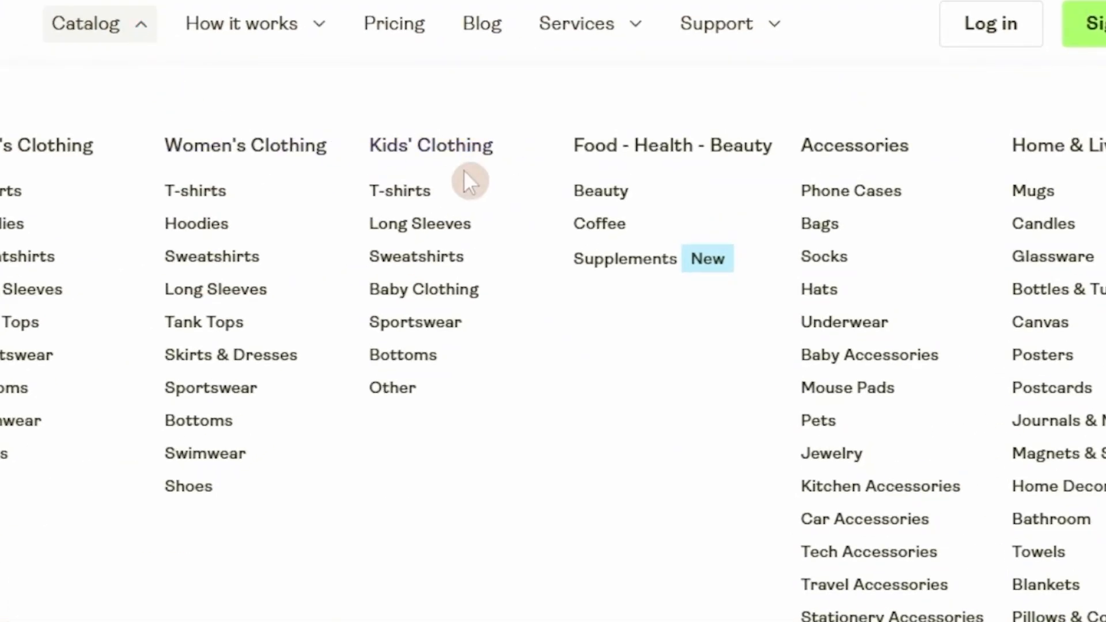
{"action": "left_click", "coordinate": [455, 290]}
{"action": "scroll", "coordinate": [559, 162], "scroll_direction": "down", "scroll_amount": 3}
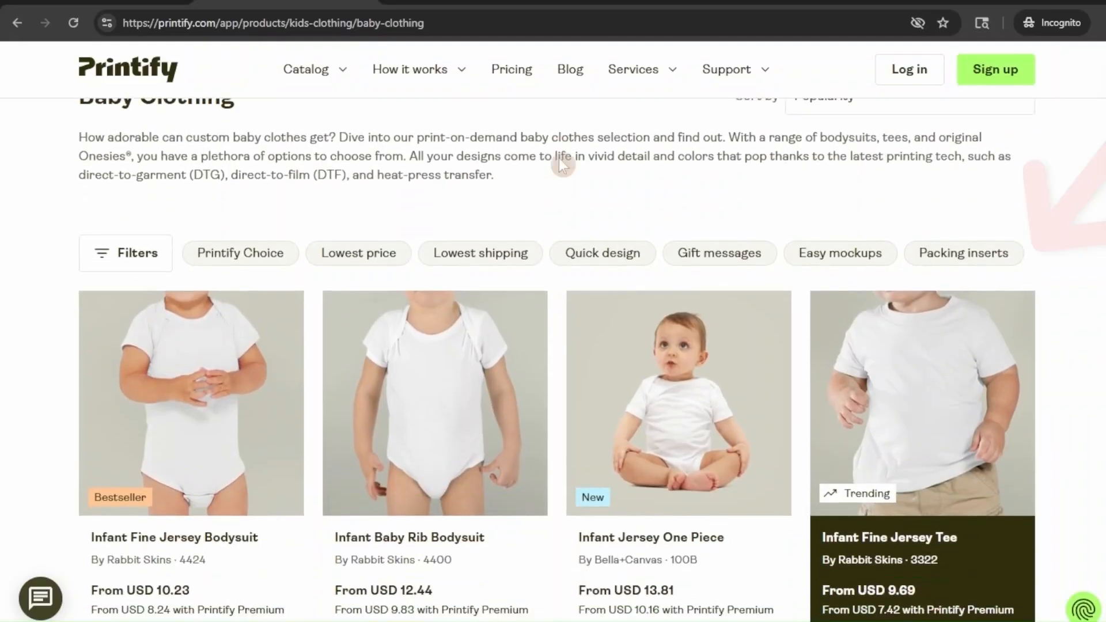
Open the Rabbit Skins Infant Fine Jersey Tee and start designing it.
{"action": "left_click", "coordinate": [955, 303]}
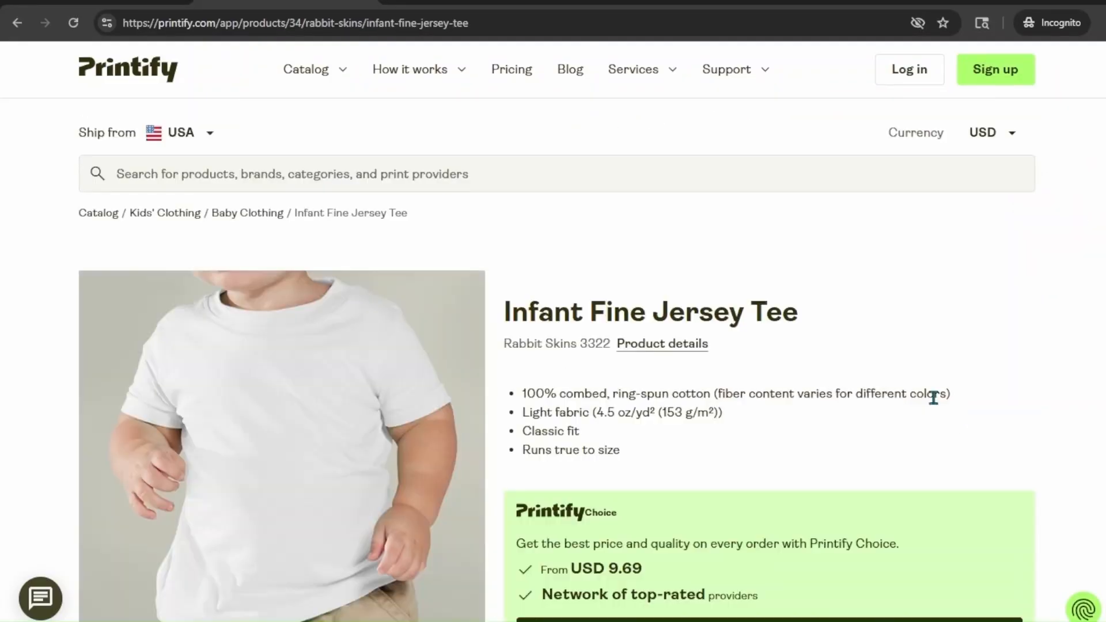
{"action": "scroll", "coordinate": [898, 322], "scroll_direction": "down", "scroll_amount": 3}
{"action": "left_click", "coordinate": [781, 474]}
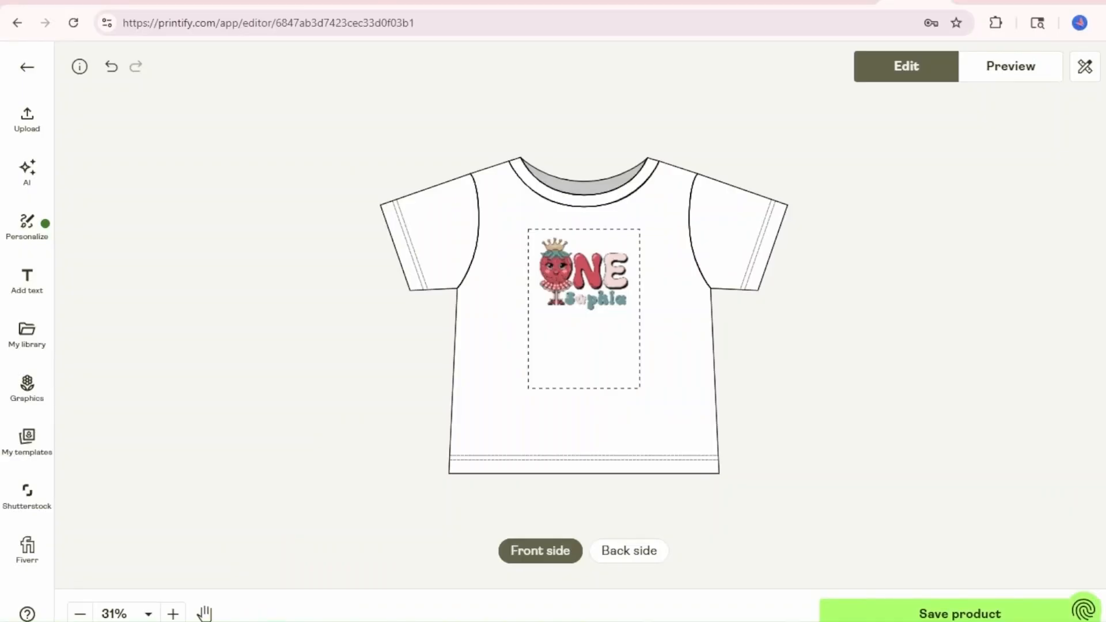
Shrink the personalized ONE design into the upper-right corner of the shirt's front print area and switch to the back side.
{"action": "left_click", "coordinate": [568, 284]}
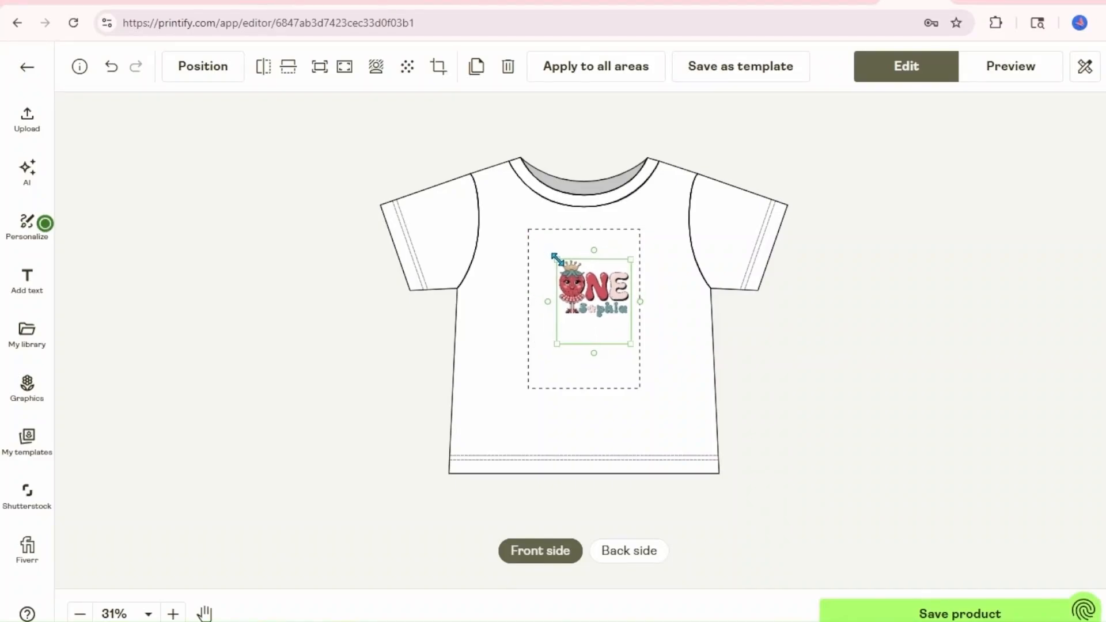
{"action": "left_click_drag", "start_coordinate": [592, 304], "coordinate": [604, 259]}
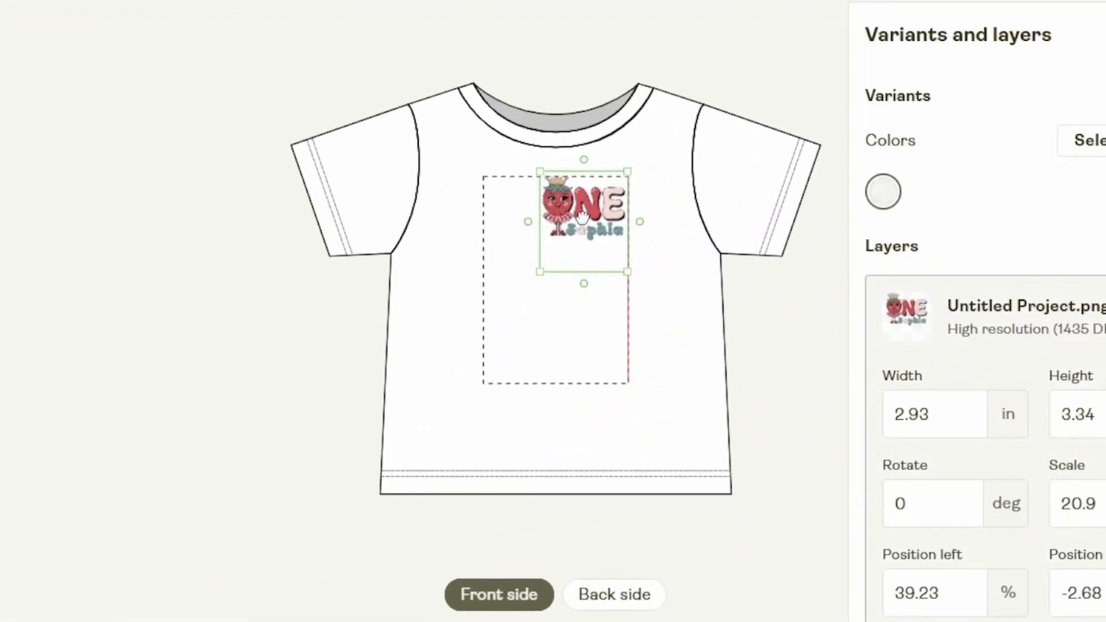
{"action": "left_click_drag", "start_coordinate": [582, 217], "coordinate": [582, 224]}
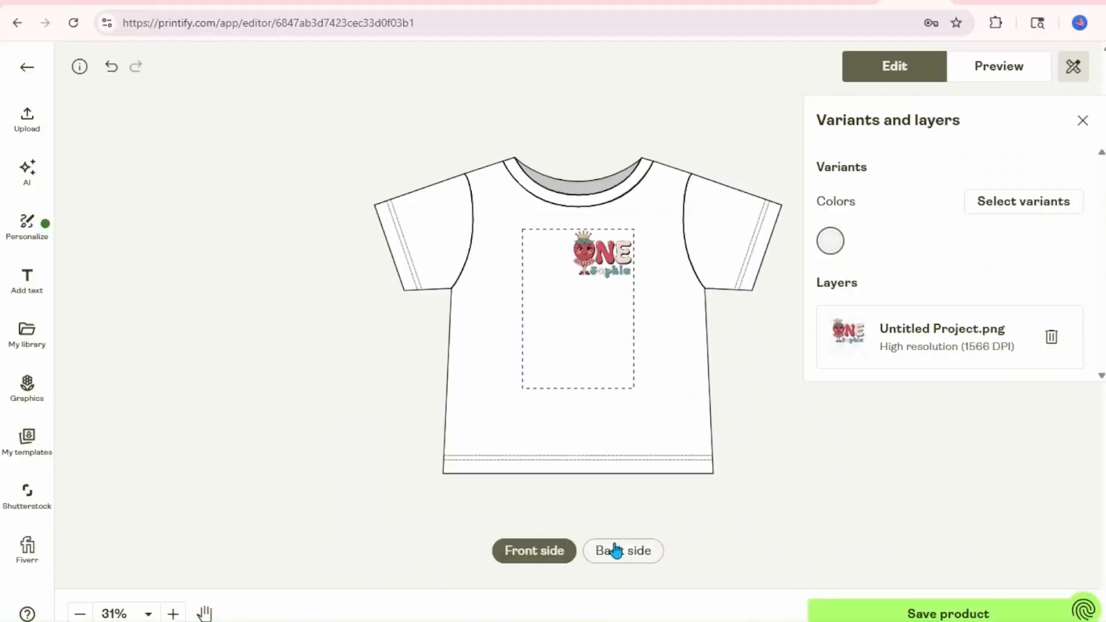
{"action": "left_click", "coordinate": [614, 596]}
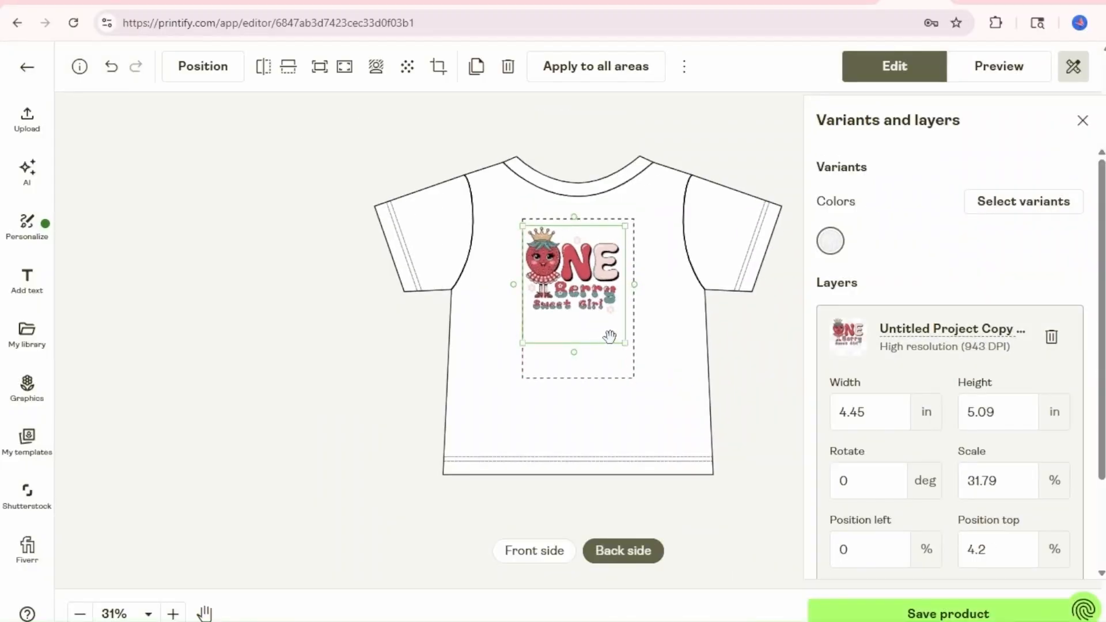
Slightly enlarge the ONE Berry Sweet Girl design on the shirt's back print area and preview the product.
{"action": "left_click_drag", "start_coordinate": [624, 346], "coordinate": [629, 351]}
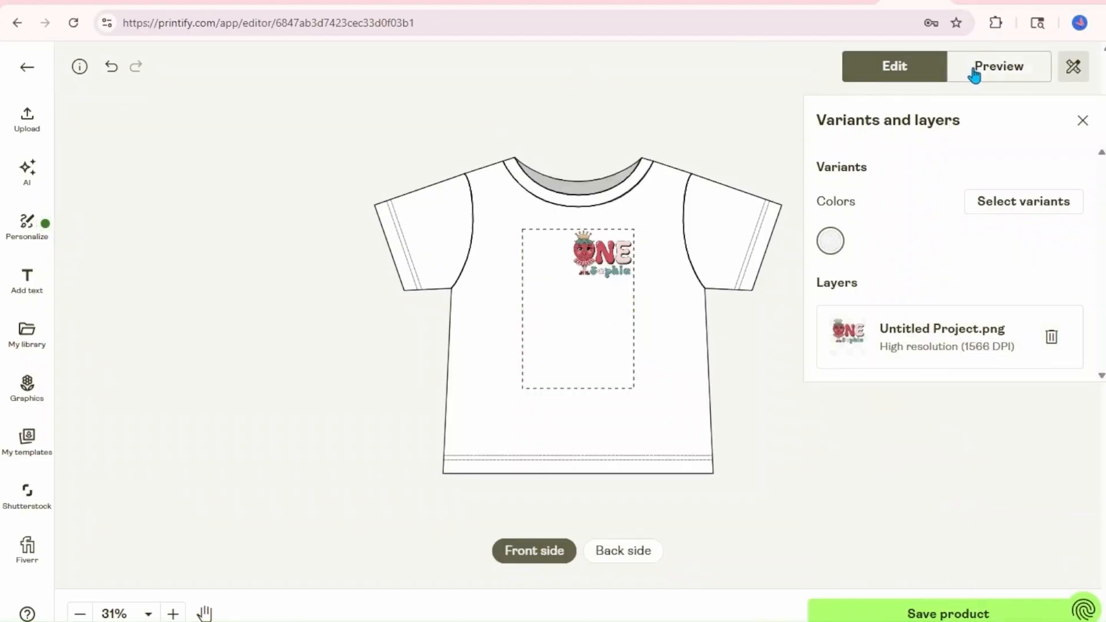
{"action": "left_click", "coordinate": [976, 73]}
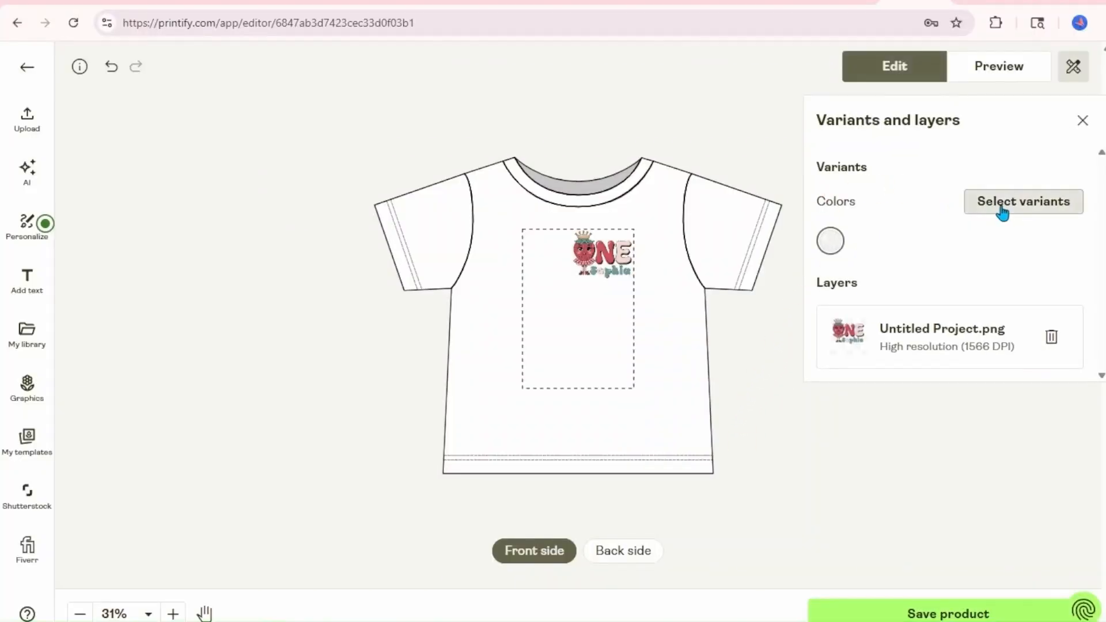
Add the Heather, Granite Heather, Natural and Pink color variants to the tee and save the product.
{"action": "left_click", "coordinate": [1002, 210]}
{"action": "scroll", "coordinate": [973, 242], "scroll_direction": "down", "scroll_amount": 3}
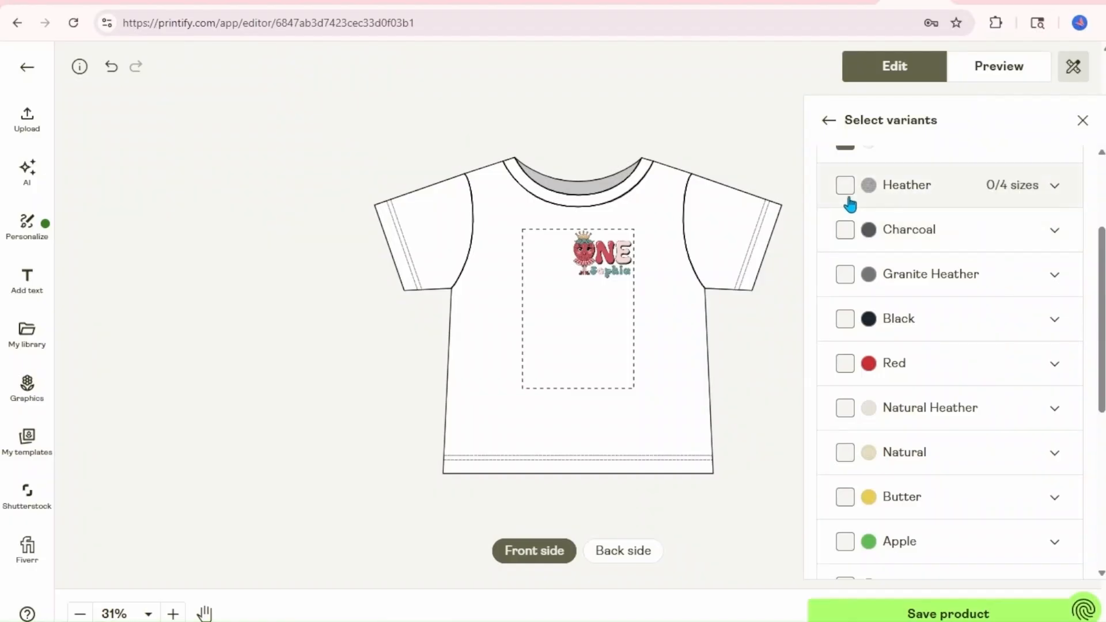
{"action": "scroll", "coordinate": [844, 191], "scroll_direction": "up", "scroll_amount": 3}
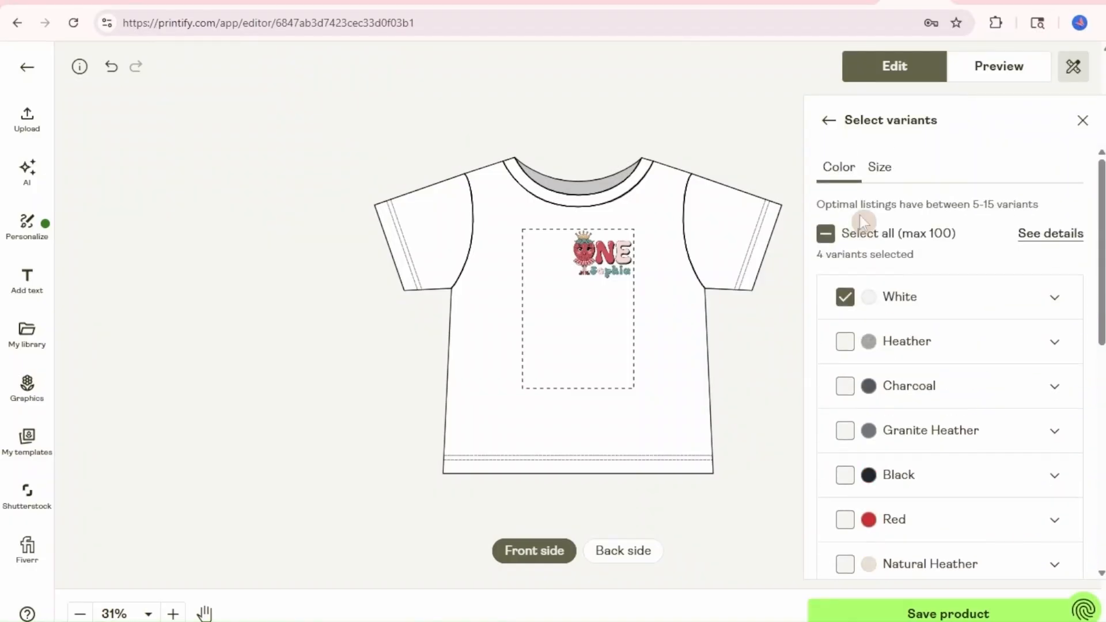
{"action": "left_click", "coordinate": [845, 346]}
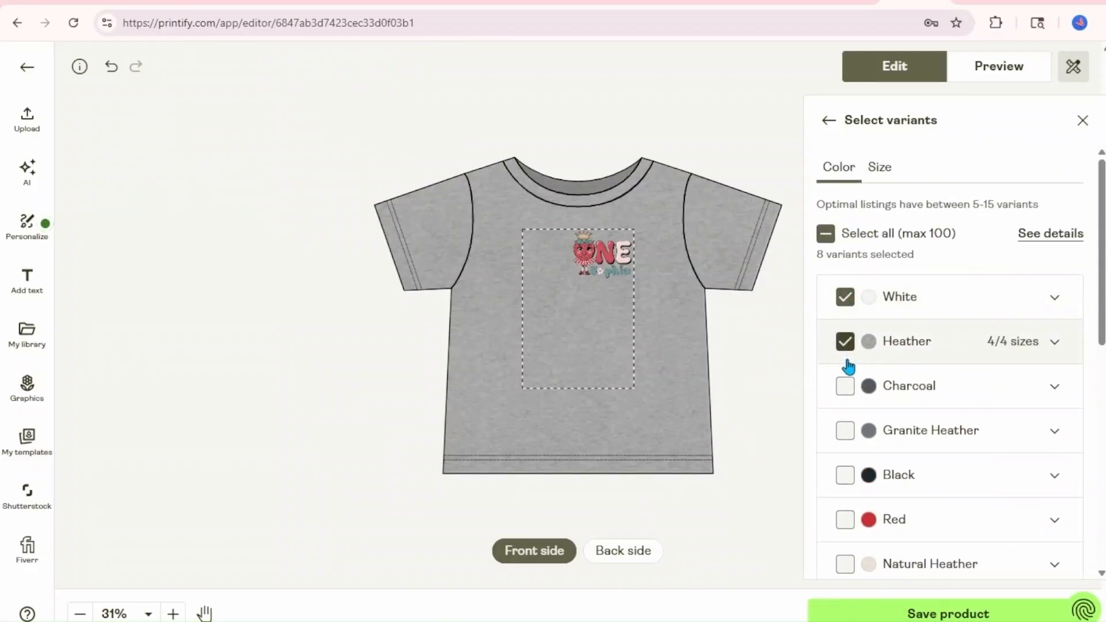
{"action": "left_click", "coordinate": [845, 432]}
{"action": "scroll", "coordinate": [843, 443], "scroll_direction": "down", "scroll_amount": 1}
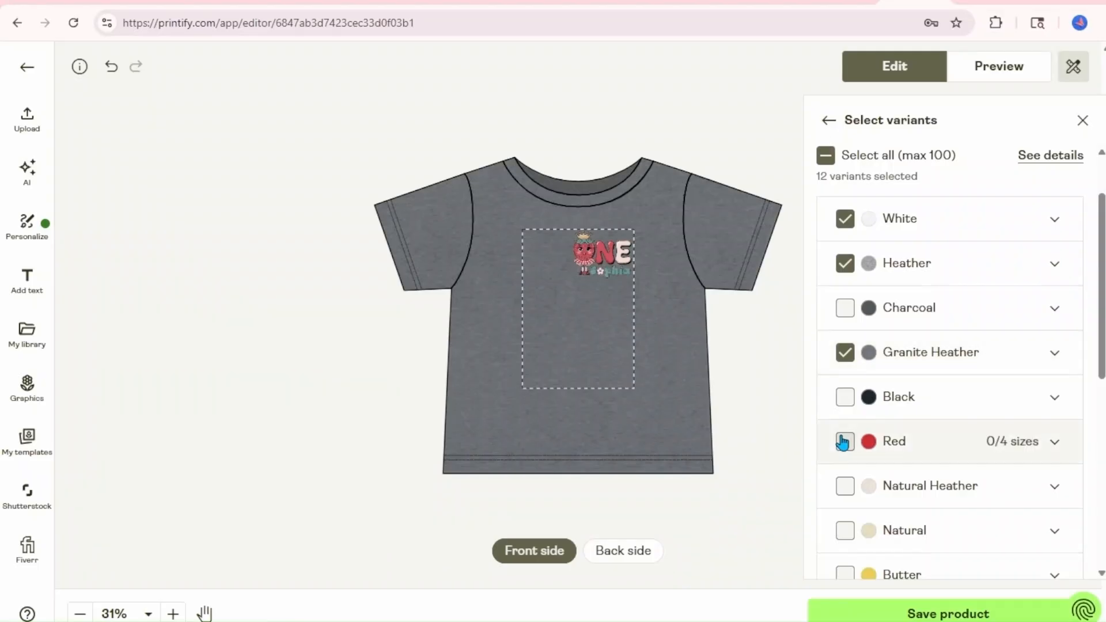
{"action": "left_click", "coordinate": [845, 531]}
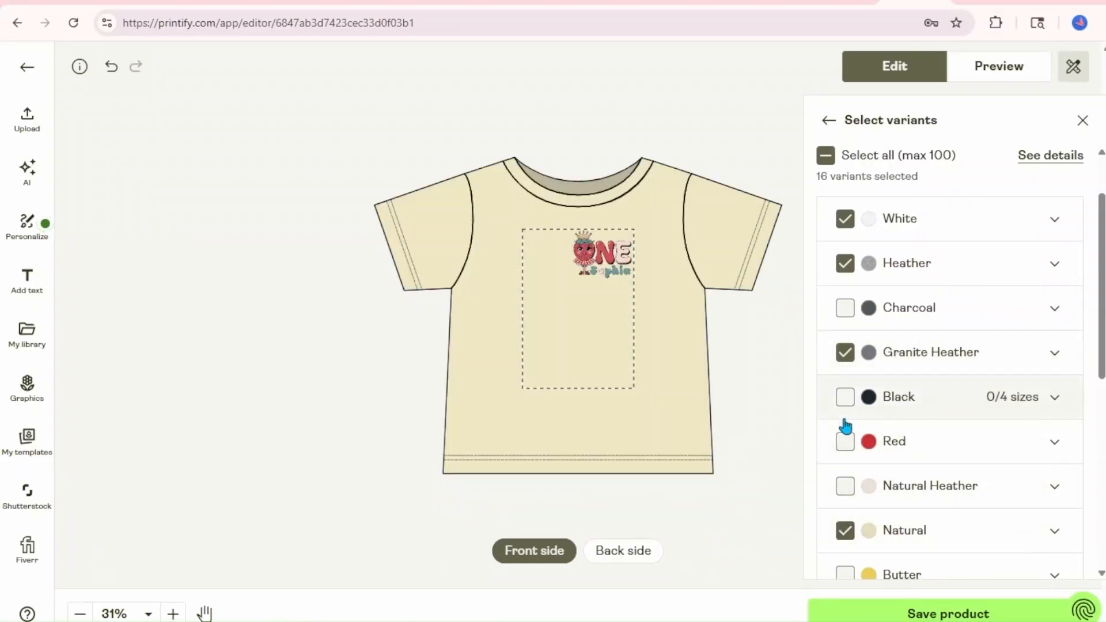
{"action": "scroll", "coordinate": [844, 426], "scroll_direction": "down", "scroll_amount": 1}
{"action": "scroll", "coordinate": [845, 429], "scroll_direction": "down", "scroll_amount": 4}
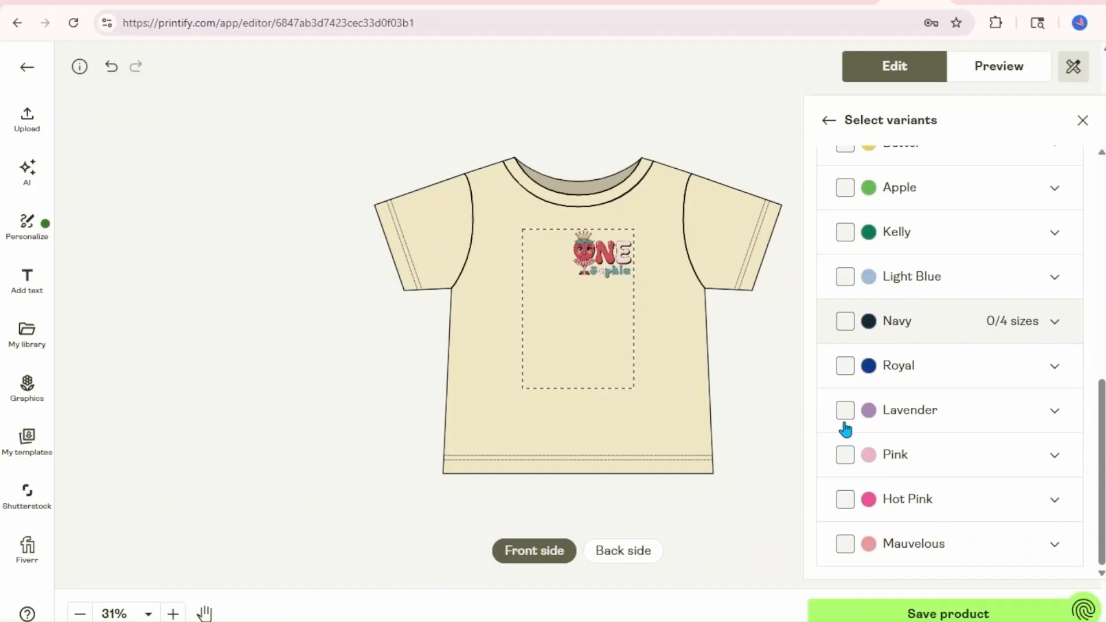
{"action": "left_click", "coordinate": [844, 454]}
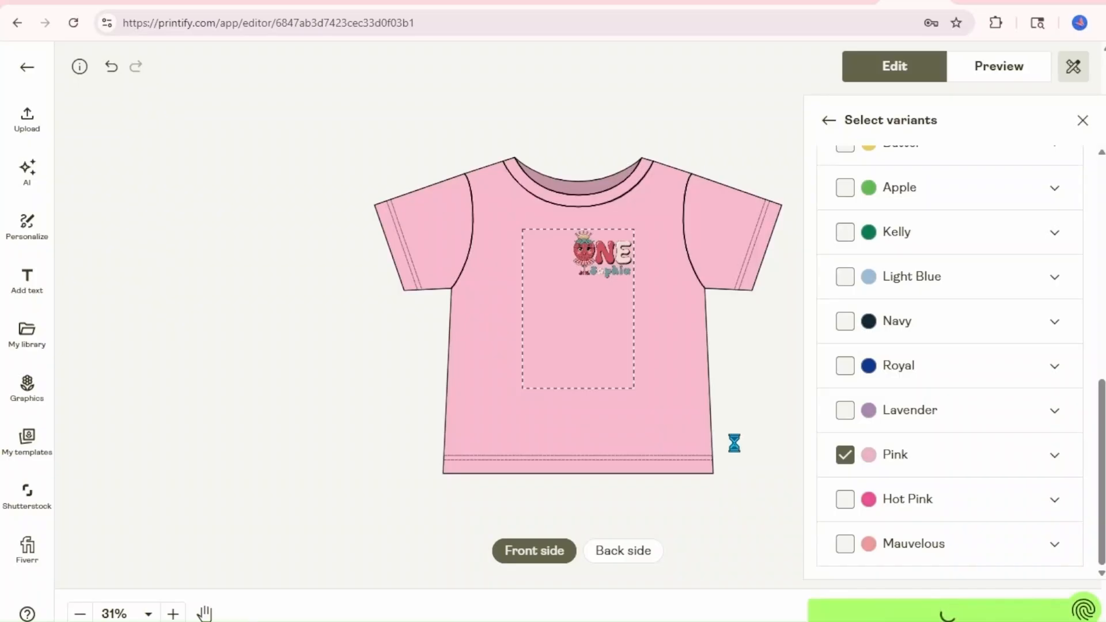
Review the product's mockups and its listing title, description and tags down to the personalization section.
{"action": "scroll", "coordinate": [797, 173], "scroll_direction": "down", "scroll_amount": 5}
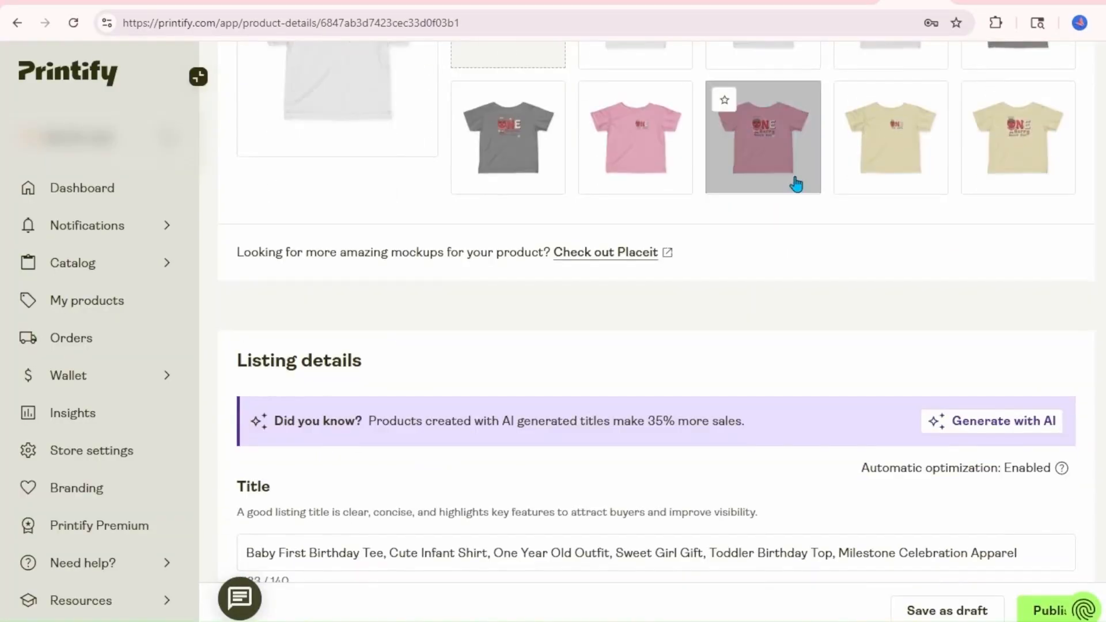
{"action": "scroll", "coordinate": [795, 183], "scroll_direction": "down", "scroll_amount": 4}
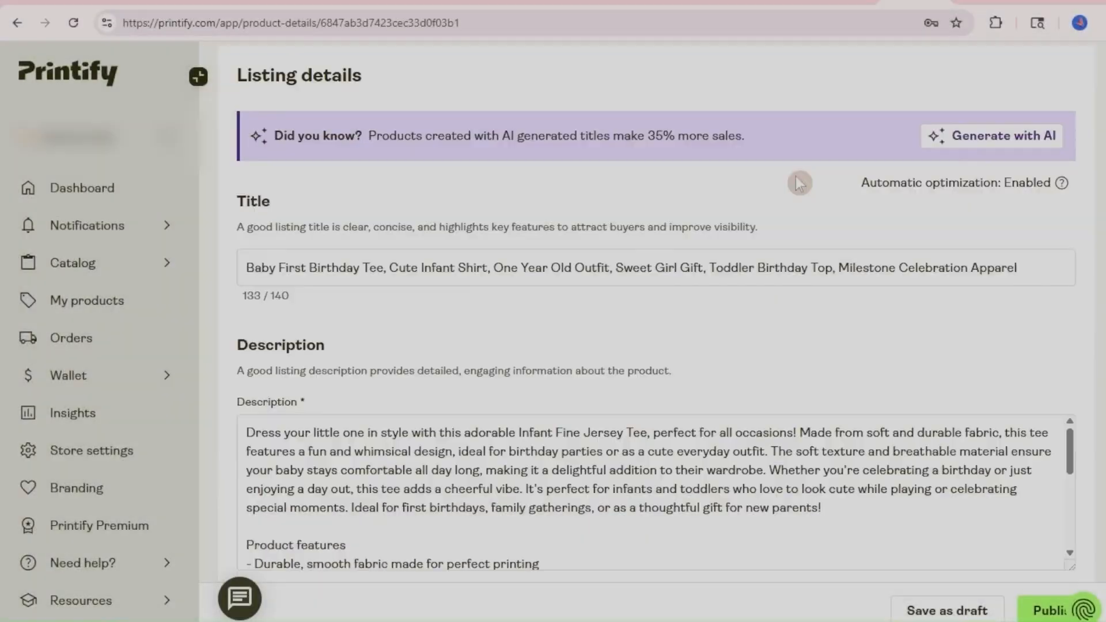
{"action": "scroll", "coordinate": [794, 180], "scroll_direction": "down", "scroll_amount": 5}
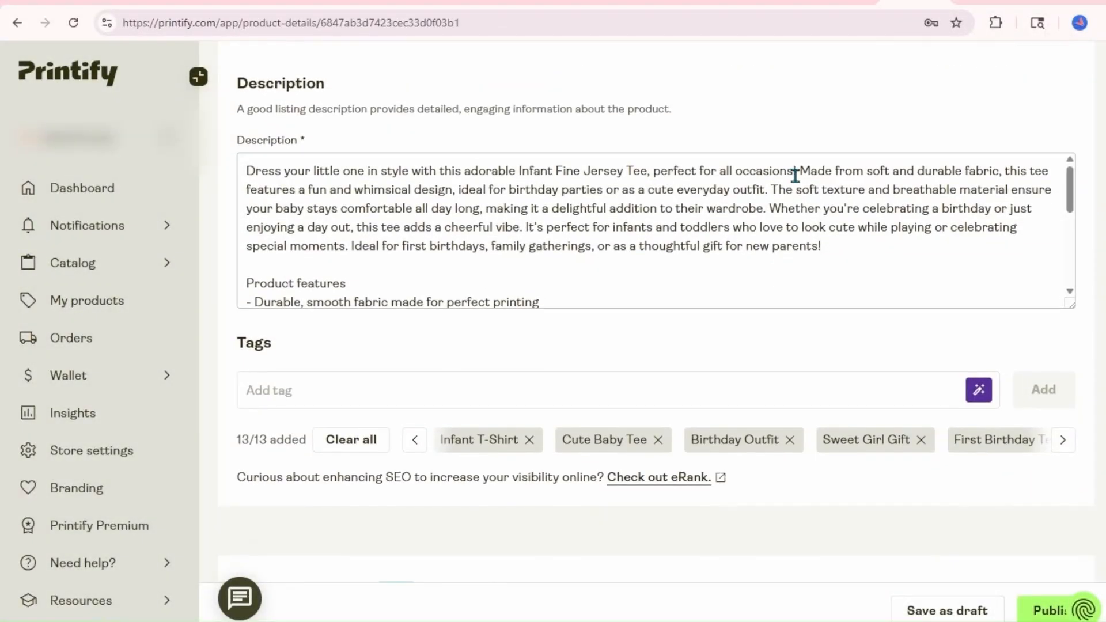
{"action": "scroll", "coordinate": [794, 175], "scroll_direction": "down", "scroll_amount": 3}
{"action": "scroll", "coordinate": [784, 323], "scroll_direction": "down", "scroll_amount": 2}
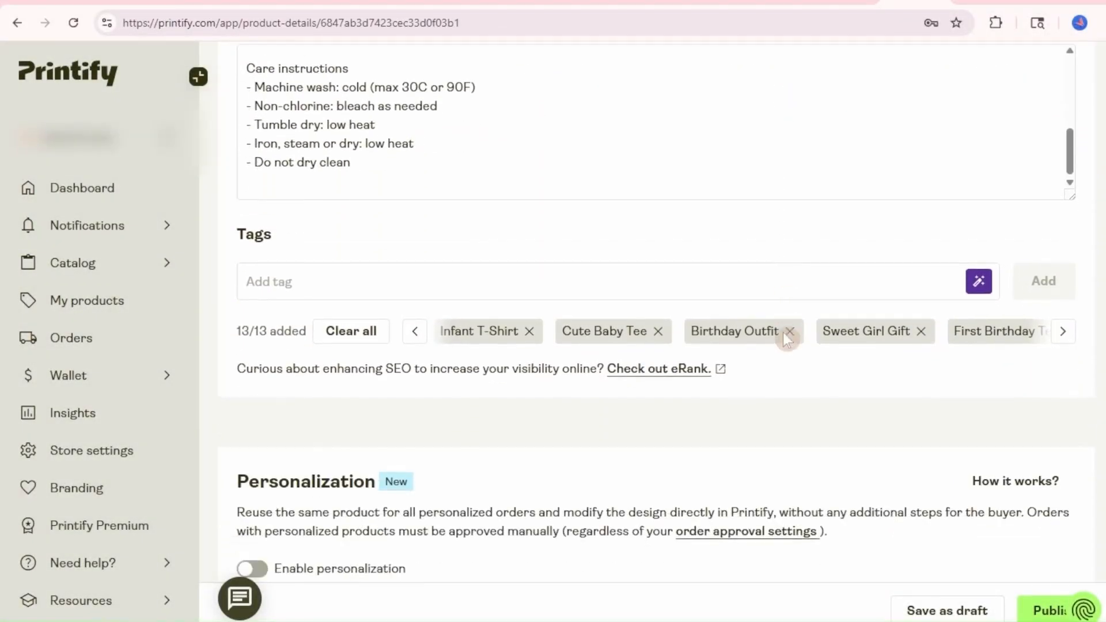
{"action": "scroll", "coordinate": [785, 339], "scroll_direction": "down", "scroll_amount": 4}
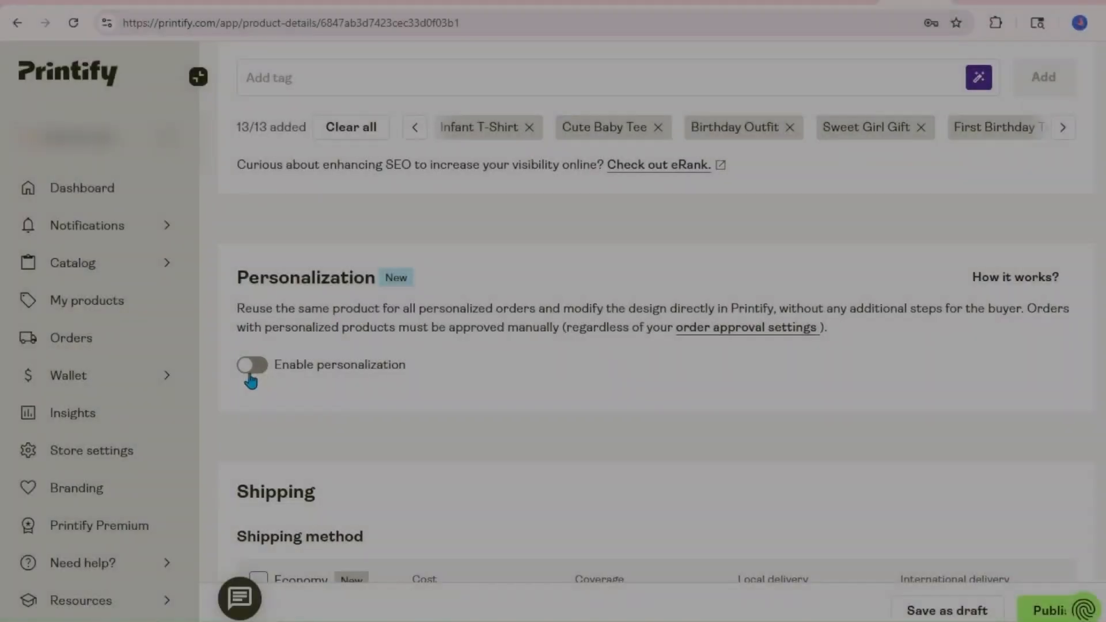
{"action": "scroll", "coordinate": [274, 321], "scroll_direction": "down", "scroll_amount": 1}
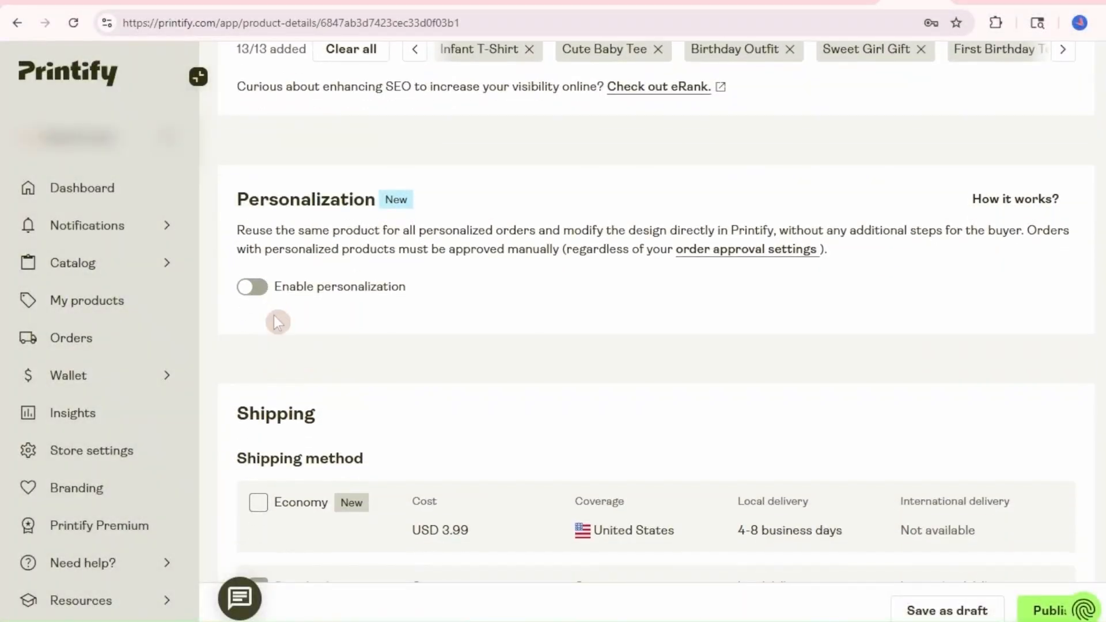
Enable personalization for the product and check its shipping options and variant pricing.
{"action": "left_click", "coordinate": [246, 288]}
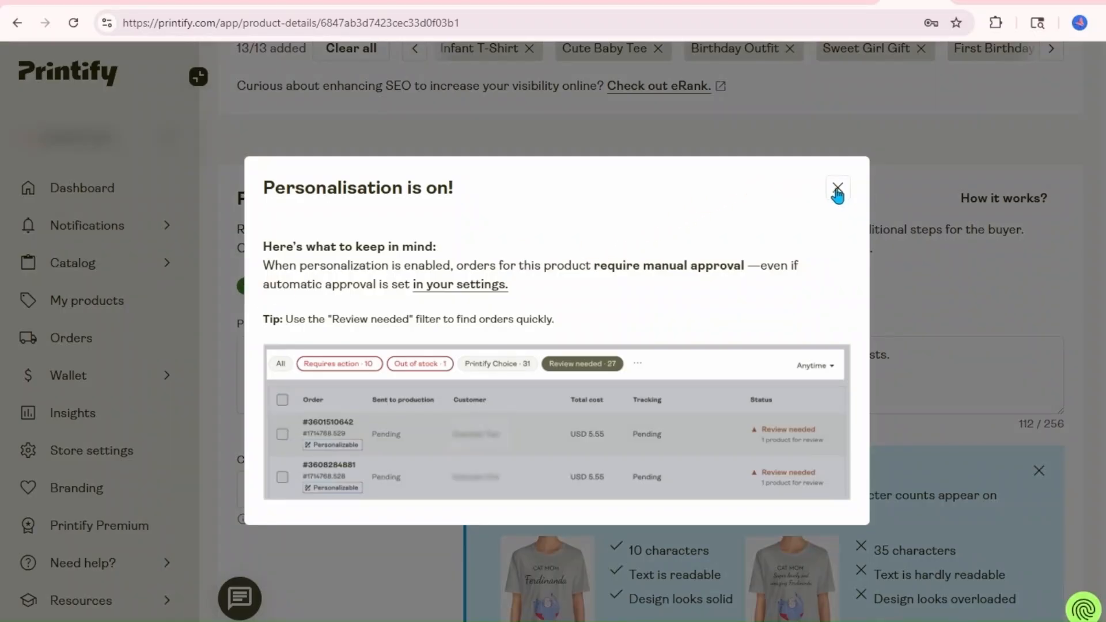
{"action": "left_click", "coordinate": [837, 190]}
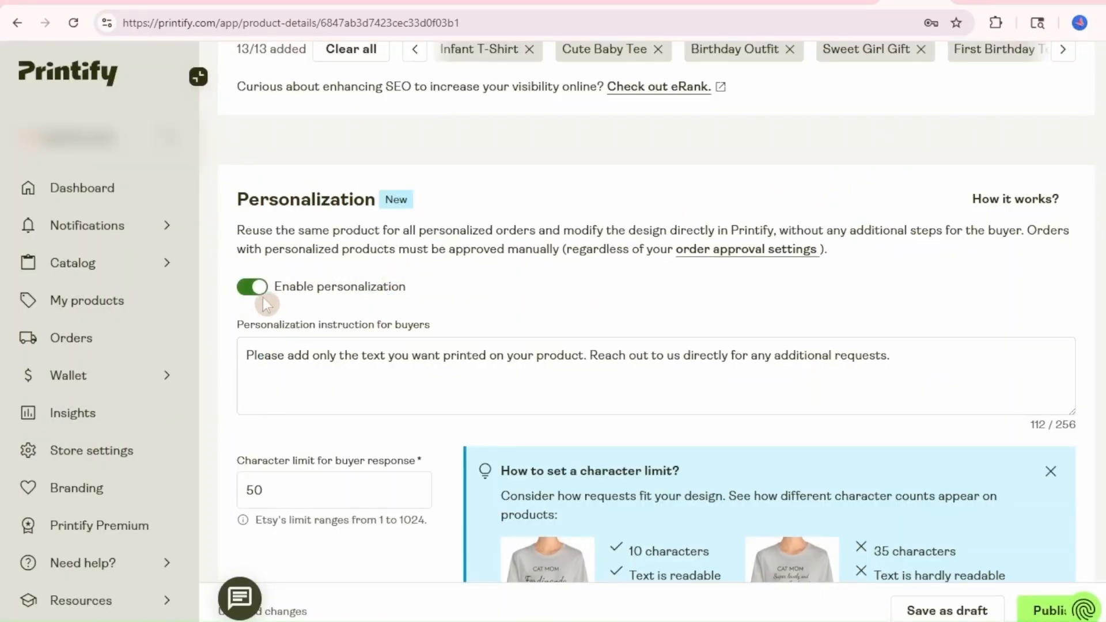
{"action": "scroll", "coordinate": [551, 315], "scroll_direction": "down", "scroll_amount": 8}
{"action": "scroll", "coordinate": [535, 202], "scroll_direction": "down", "scroll_amount": 8}
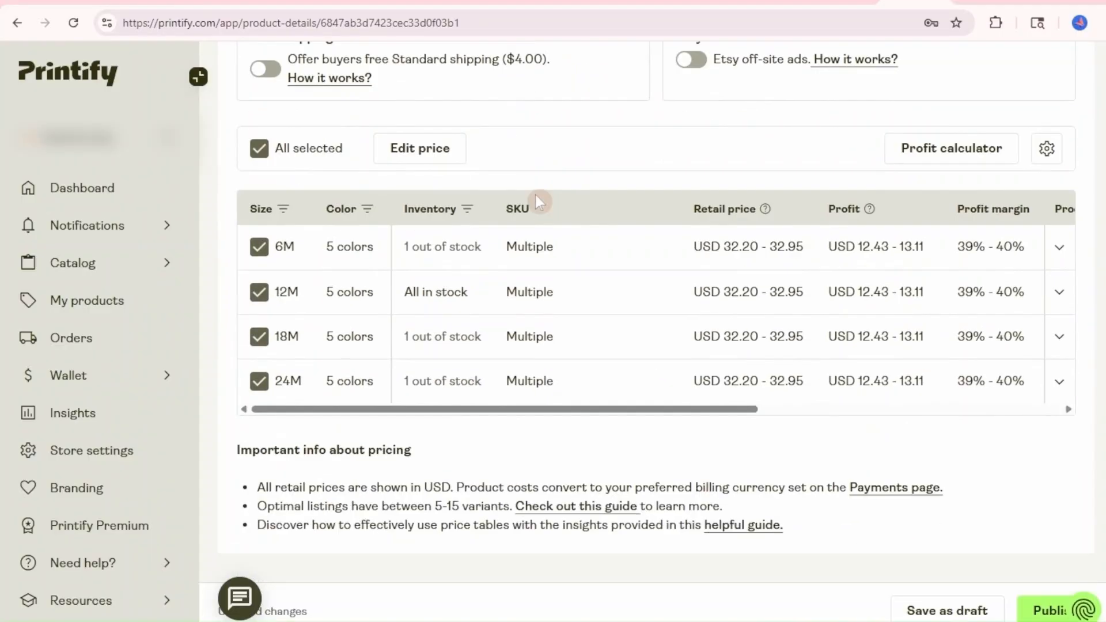
{"action": "scroll", "coordinate": [708, 321], "scroll_direction": "down", "scroll_amount": 10}
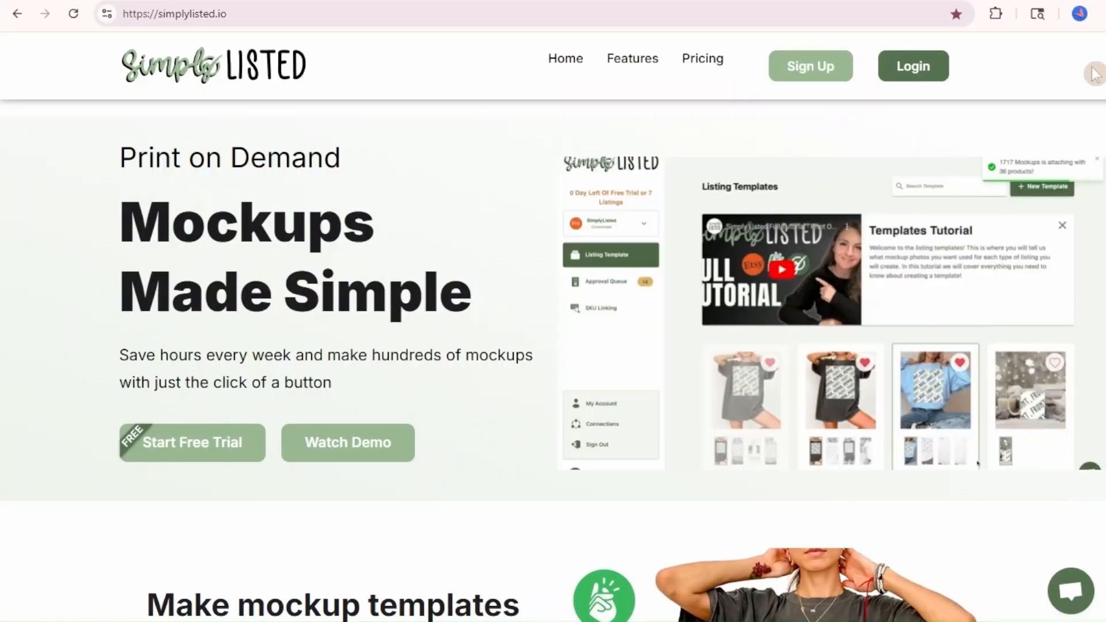
Switch to the Simply Listed website and look over its home page on reusable mockup templates.
{"action": "scroll", "coordinate": [1094, 73], "scroll_direction": "down", "scroll_amount": 1}
{"action": "scroll", "coordinate": [1094, 73], "scroll_direction": "down", "scroll_amount": 4}
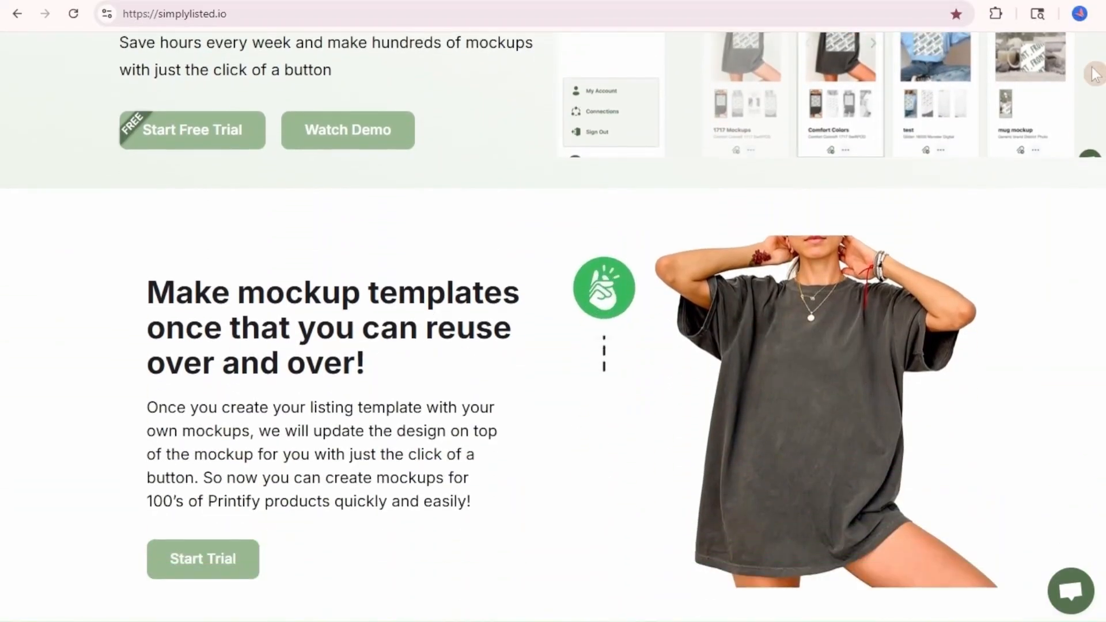
{"action": "scroll", "coordinate": [1094, 74], "scroll_direction": "up", "scroll_amount": 4}
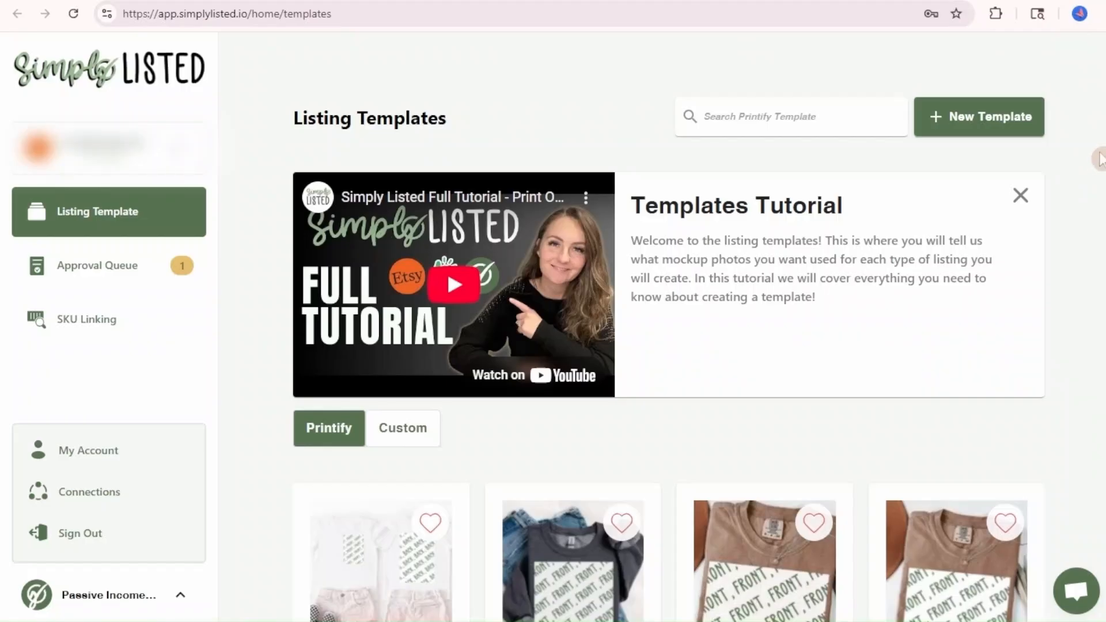
Attach the Baby First Birthday Tee product to the "infant tee shirt template - Copy" listing template and create its mockups with video.
{"action": "scroll", "coordinate": [1094, 167], "scroll_direction": "down", "scroll_amount": 4}
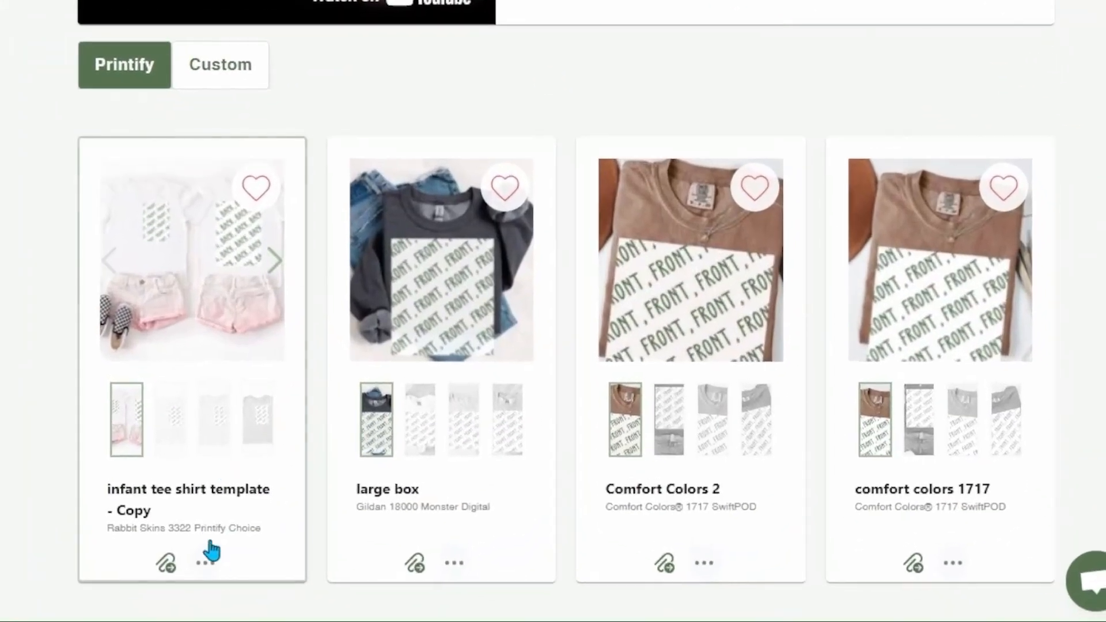
{"action": "left_click", "coordinate": [206, 564]}
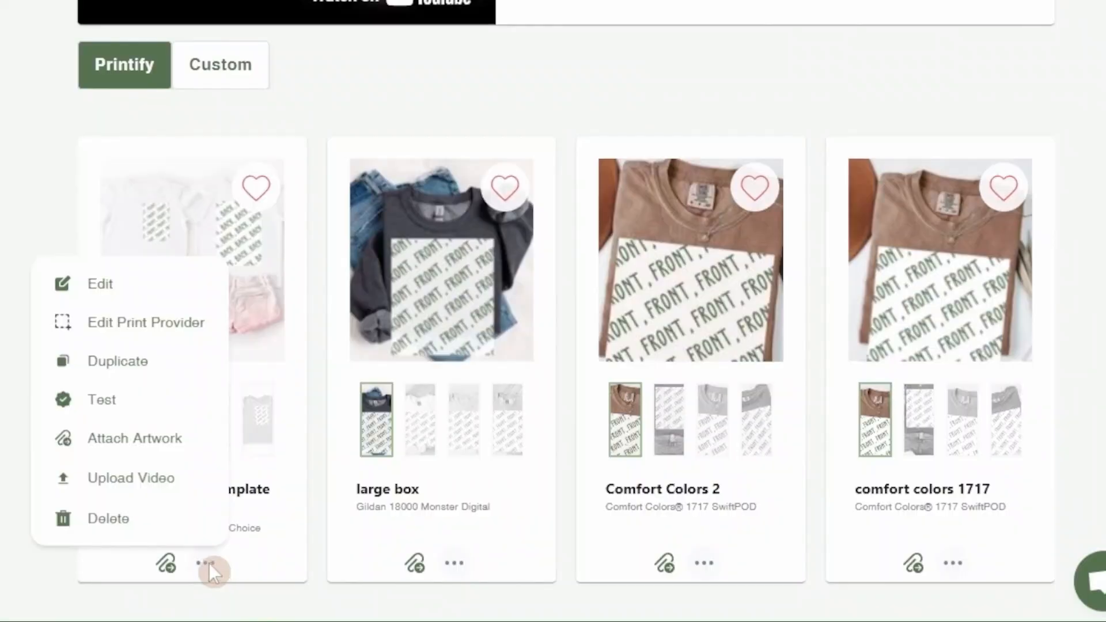
{"action": "left_click", "coordinate": [174, 443]}
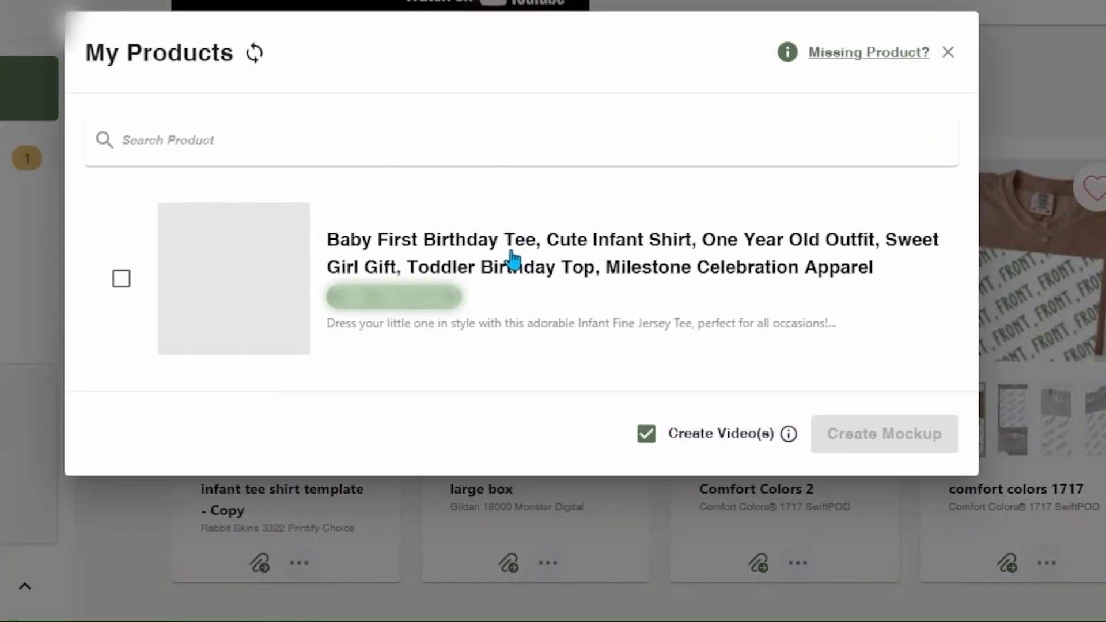
{"action": "left_click", "coordinate": [121, 279]}
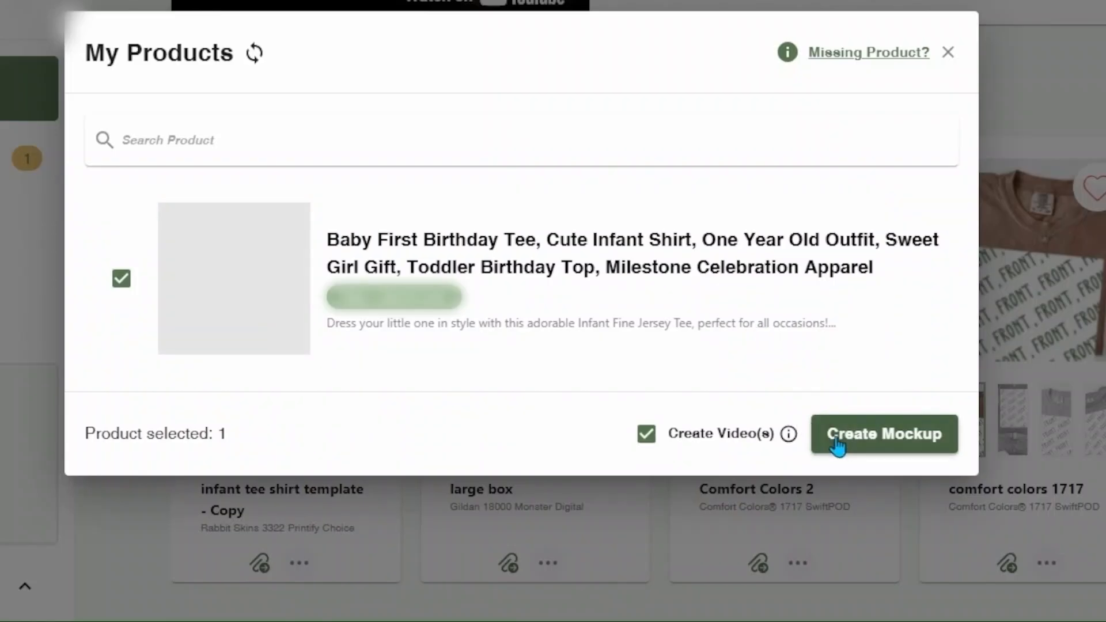
{"action": "left_click", "coordinate": [855, 444]}
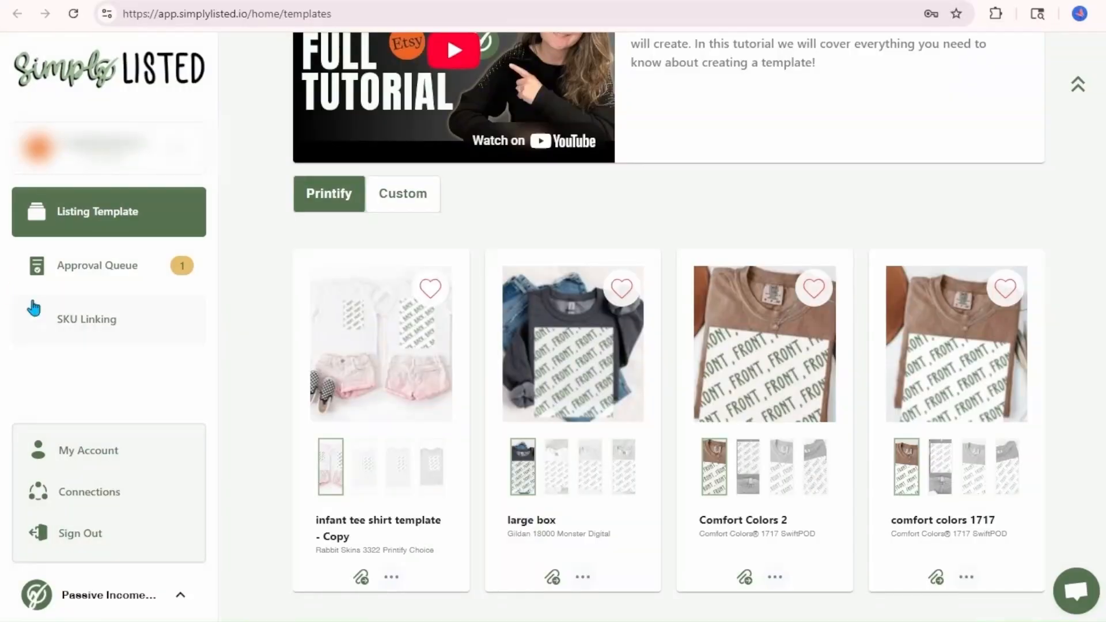
Go through the infant tee mockup images and video in the approval queue and publish them.
{"action": "left_click", "coordinate": [94, 269]}
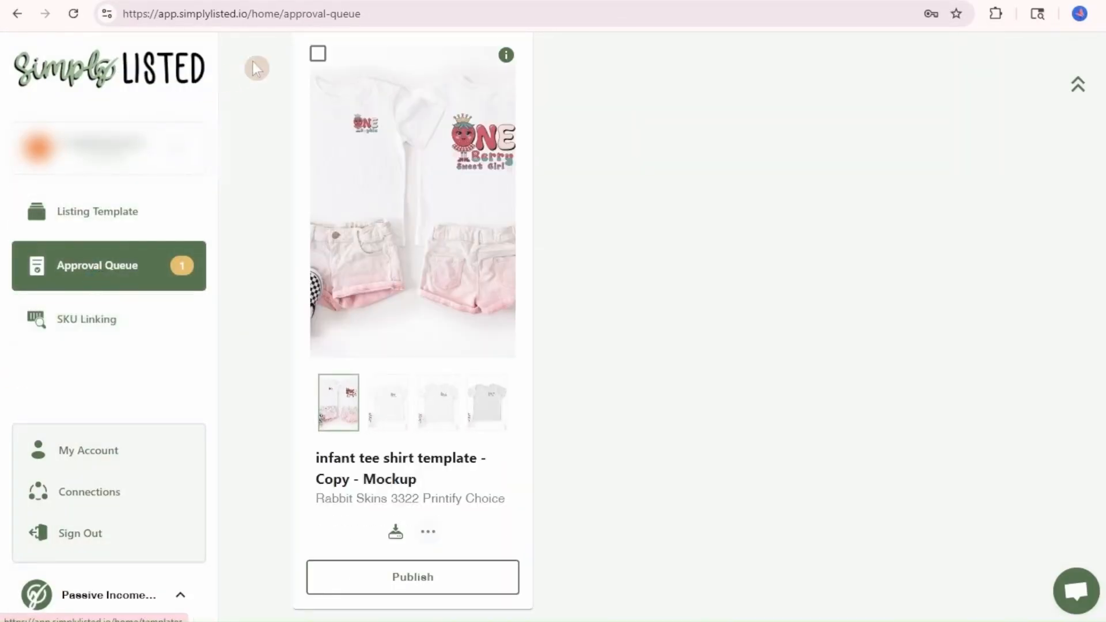
{"action": "left_click", "coordinate": [497, 210]}
{"action": "left_click", "coordinate": [497, 211]}
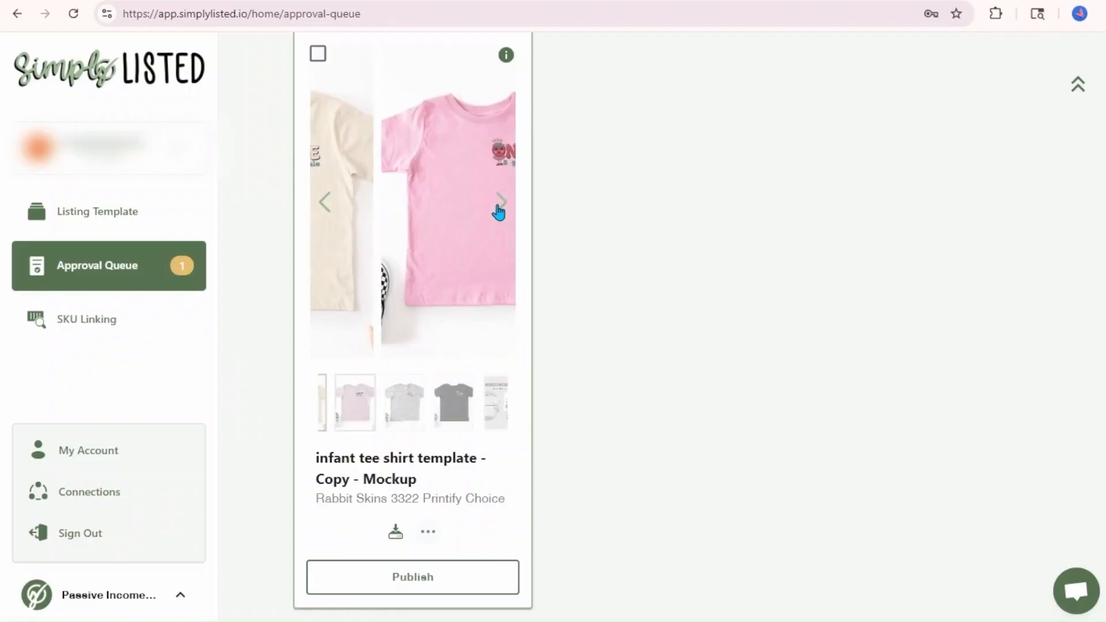
{"action": "left_click", "coordinate": [497, 211]}
{"action": "left_click", "coordinate": [498, 212]}
{"action": "left_click", "coordinate": [498, 212]}
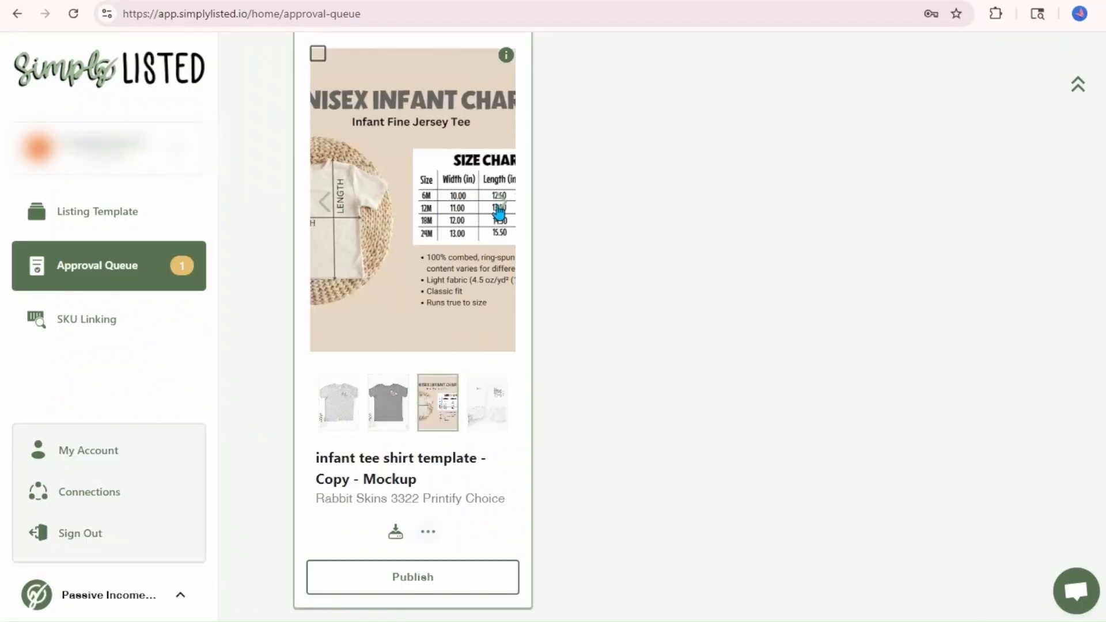
{"action": "left_click", "coordinate": [498, 211]}
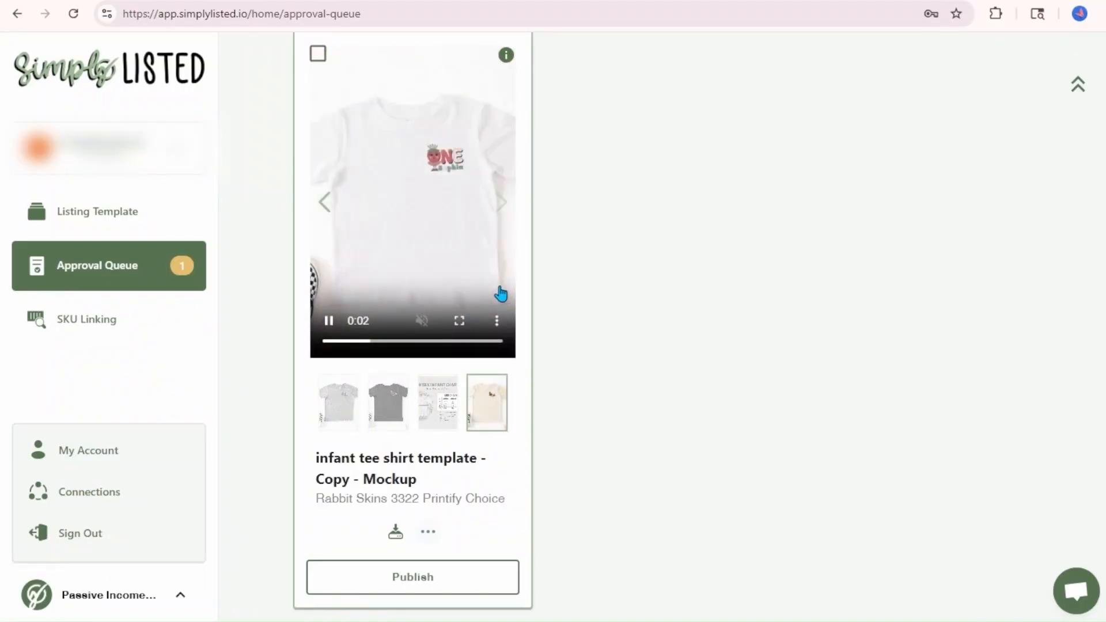
{"action": "left_click", "coordinate": [374, 577]}
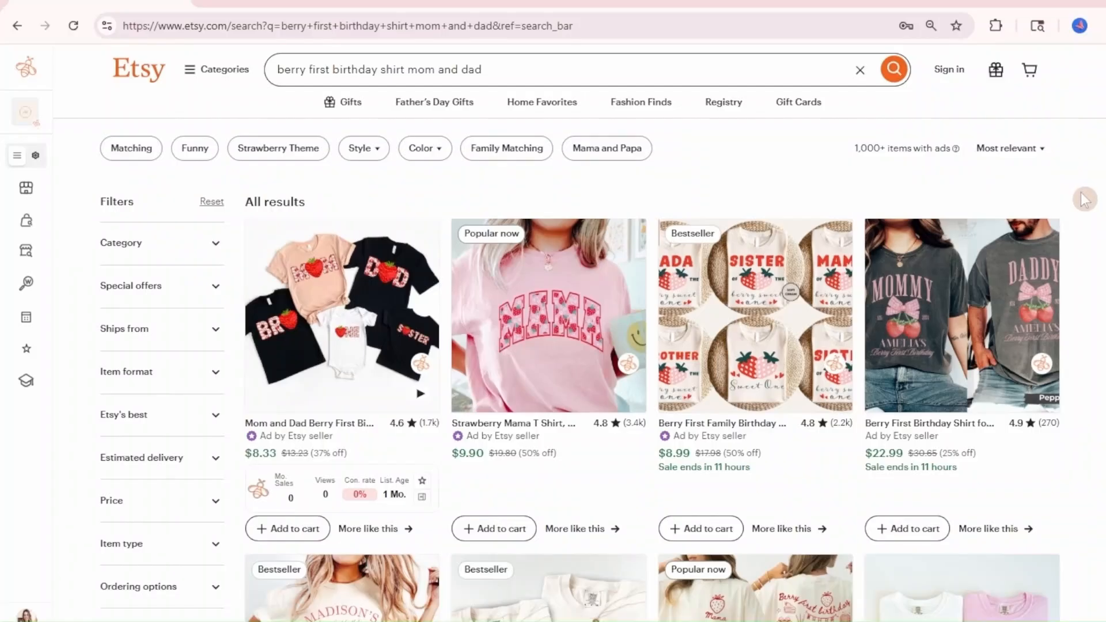
Switch to Etsy and browse the search results for "berry first birthday shirt mom and dad".
{"action": "scroll", "coordinate": [1084, 200], "scroll_direction": "down", "scroll_amount": 6}
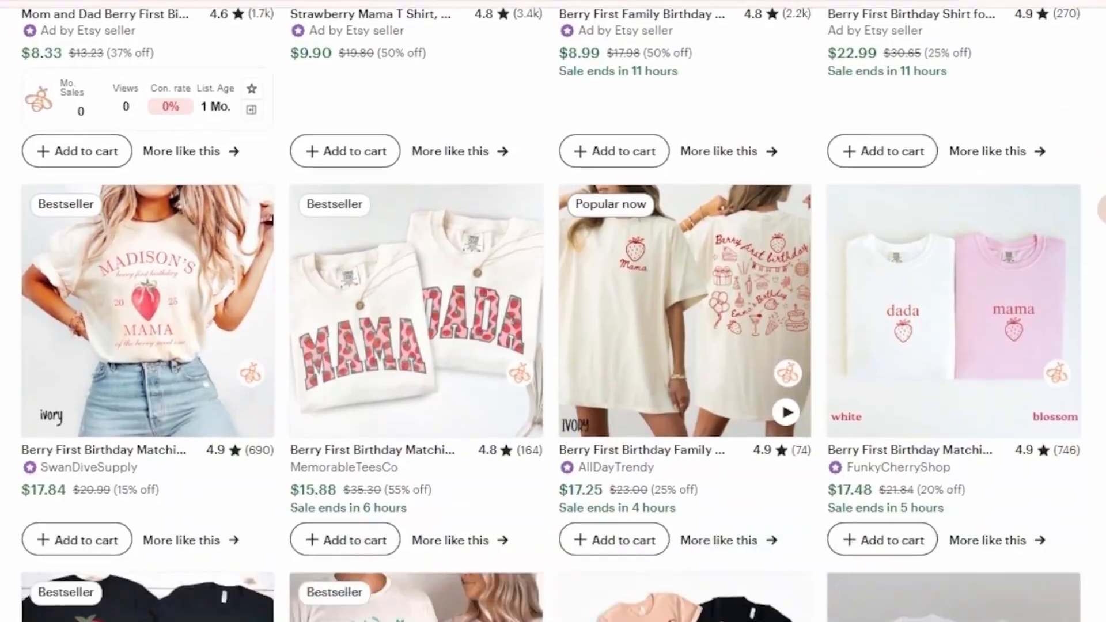
{"action": "scroll", "coordinate": [551, 314], "scroll_direction": "down", "scroll_amount": 8}
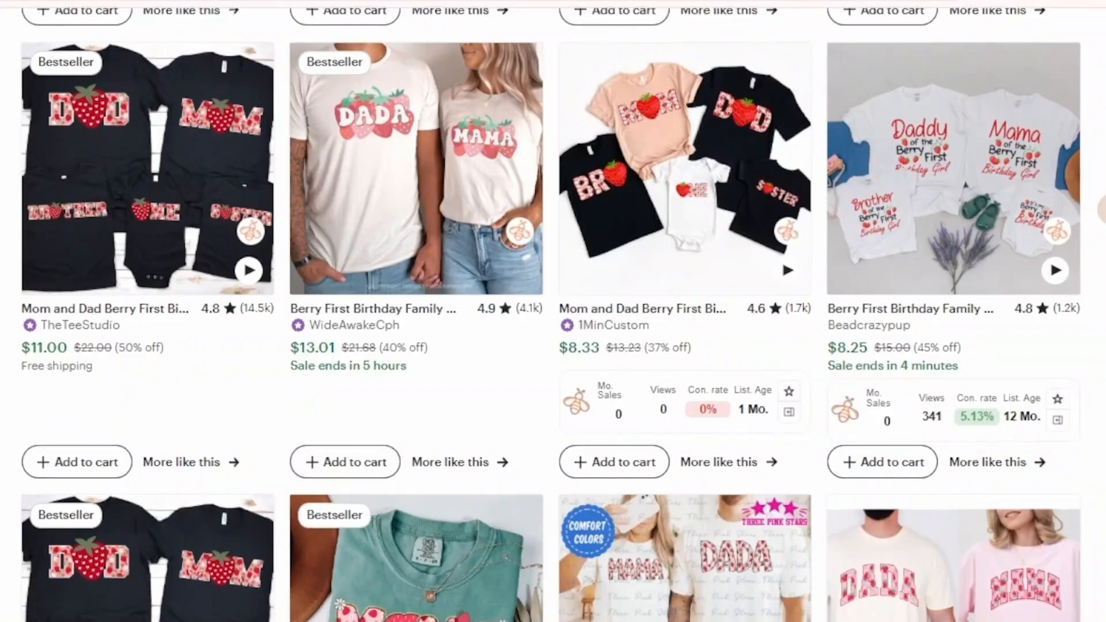
{"action": "scroll", "coordinate": [551, 315], "scroll_direction": "down", "scroll_amount": 5}
{"action": "scroll", "coordinate": [551, 315], "scroll_direction": "down", "scroll_amount": 10}
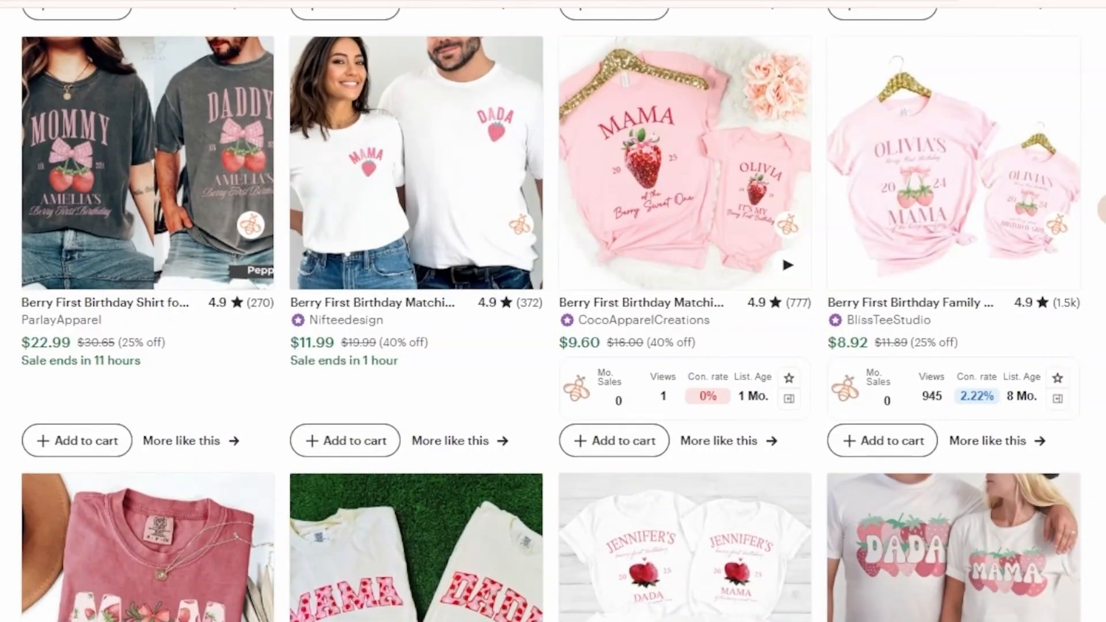
{"action": "scroll", "coordinate": [551, 314], "scroll_direction": "down", "scroll_amount": 8}
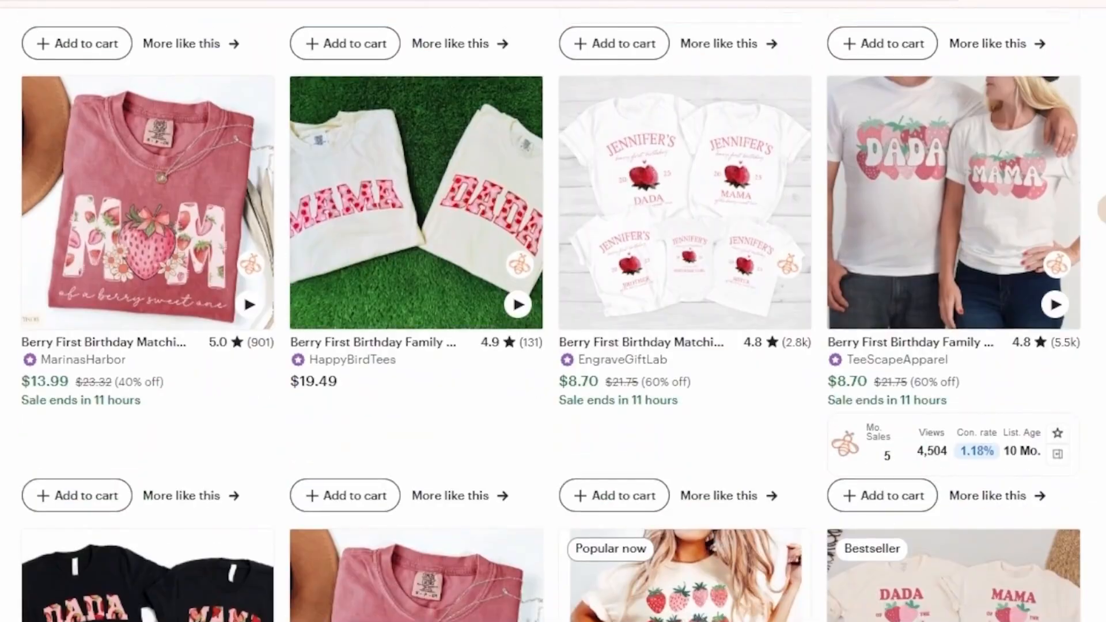
{"action": "scroll", "coordinate": [551, 315], "scroll_direction": "down", "scroll_amount": 7}
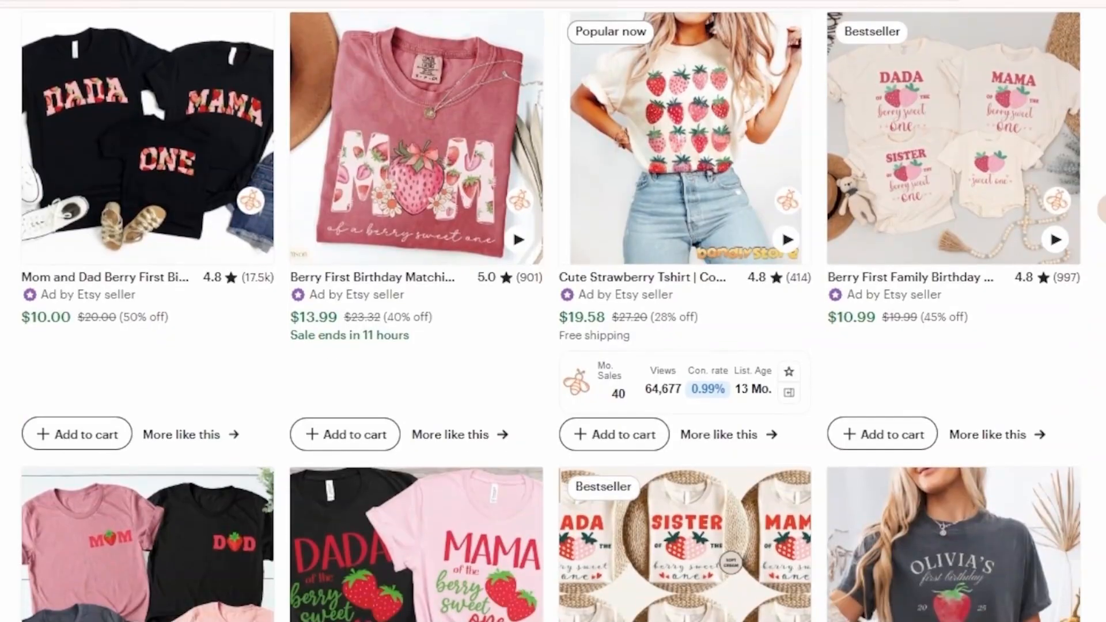